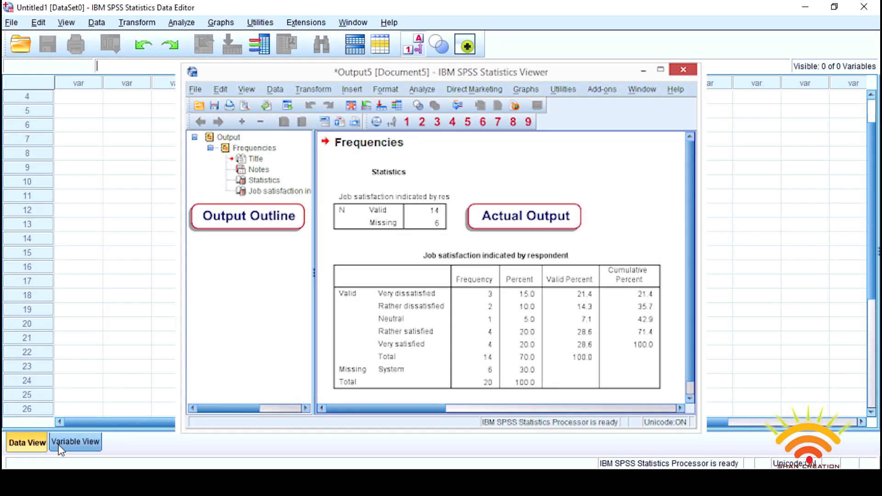
- Switch to the variable definitions and name the first three variables gender, age and marista
click(60, 446)
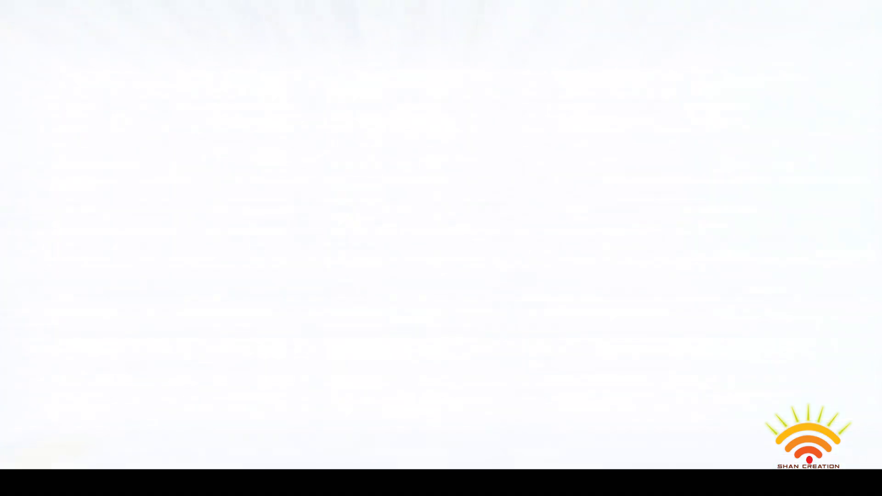
click(72, 81)
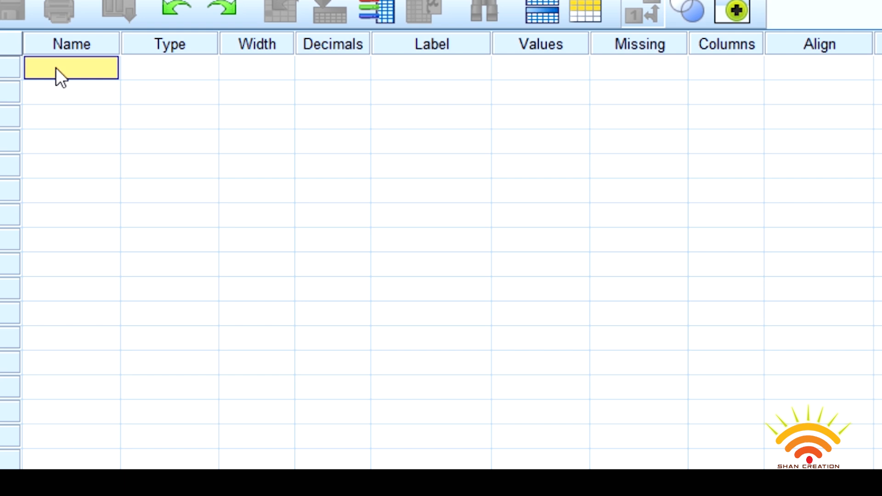
text(gender)
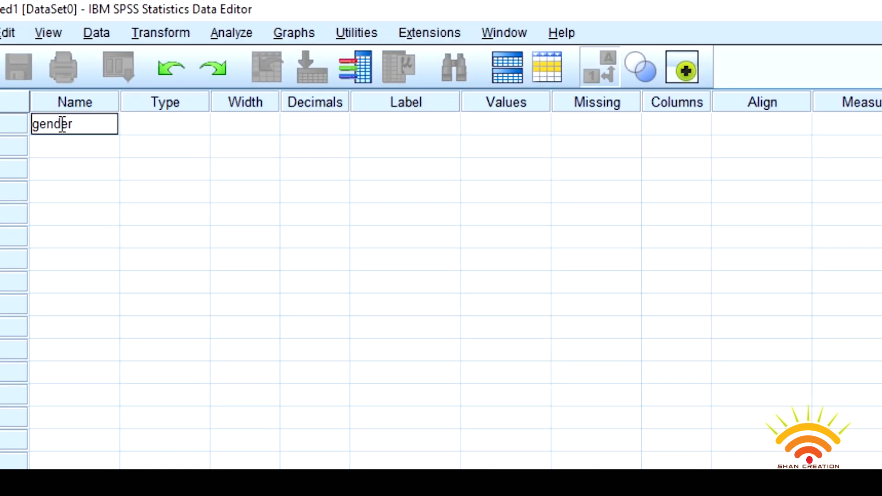
key(Return)
text(age)
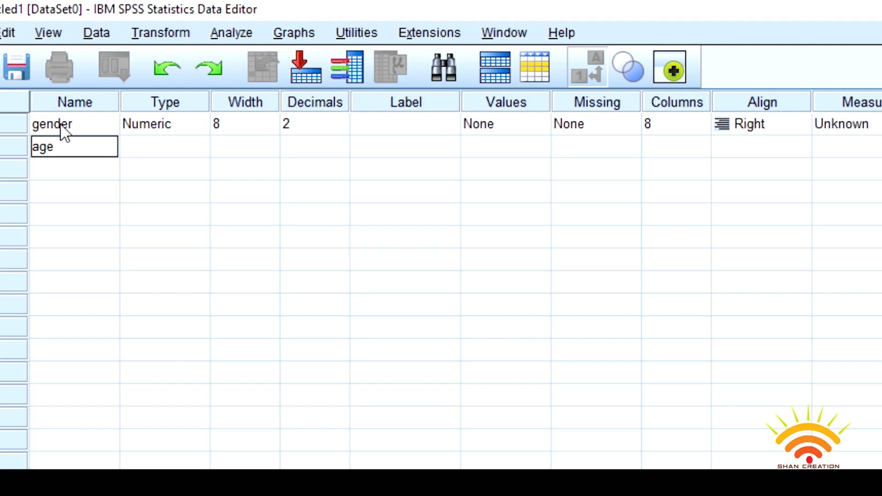
key(Return)
text(marista)
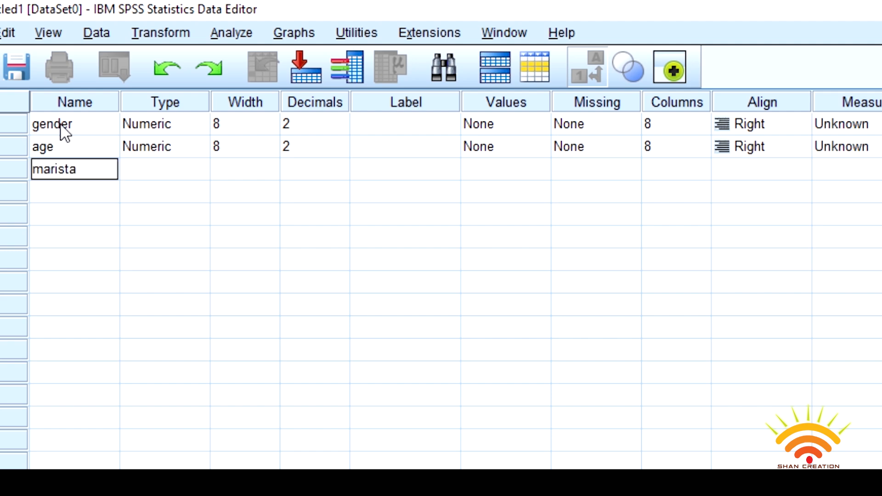
key(Return)
- Add three more variables named salary, distric and colourpre below marista
text(salary)
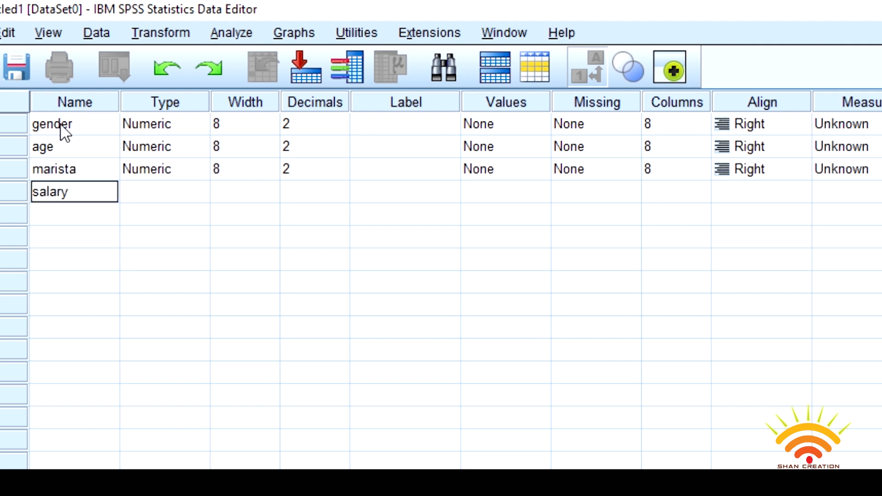
key(Return)
text(distric)
key(Return)
text(colourpre)
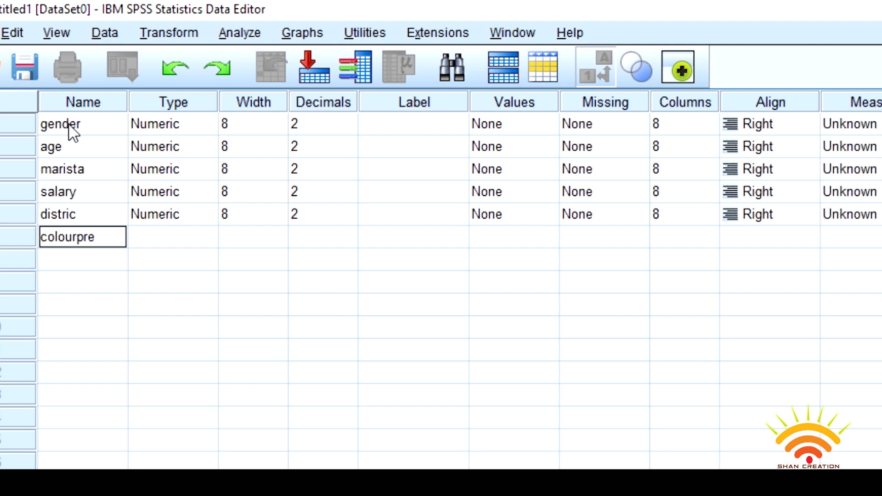
click(181, 262)
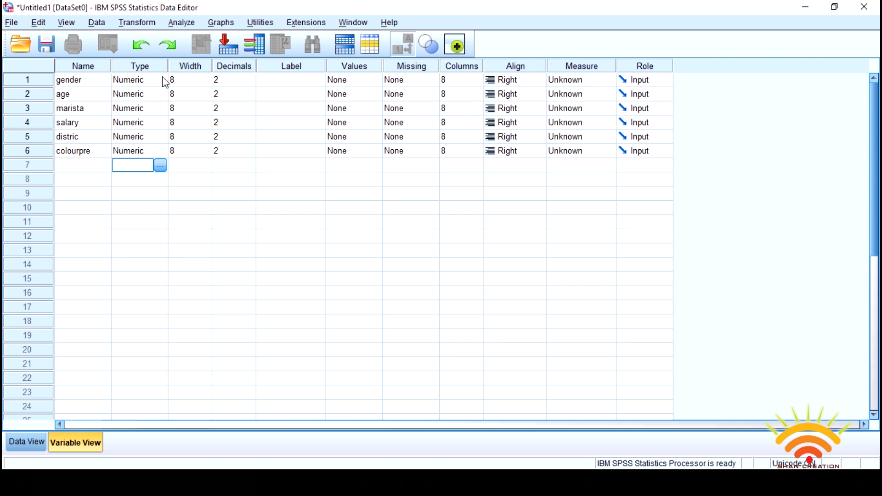
- Change the variable type of gender to String
double_click(165, 82)
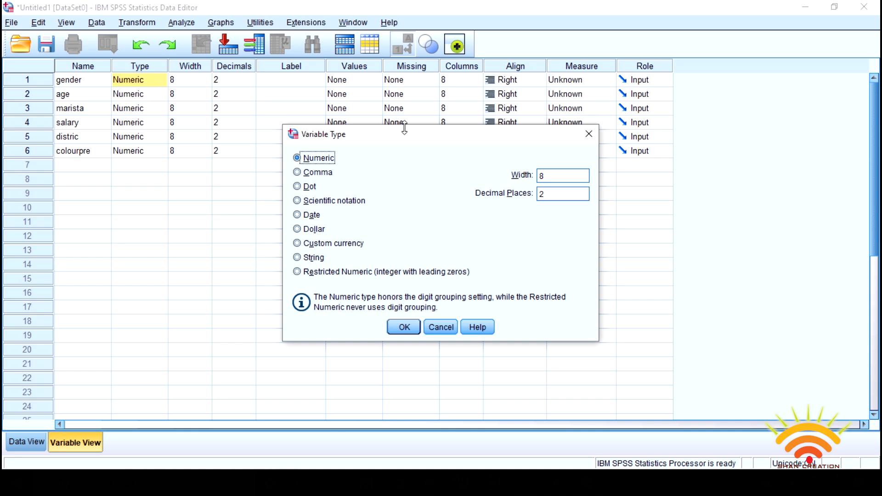
drag(409, 138, 295, 39)
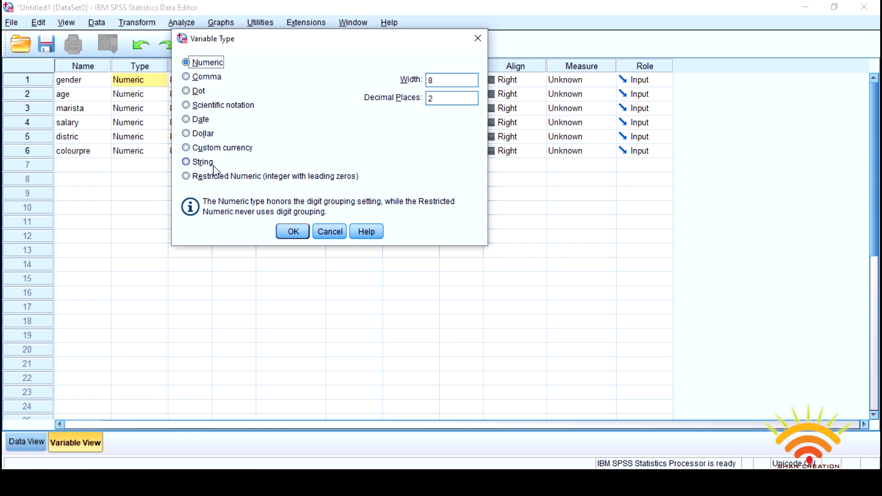
click(186, 162)
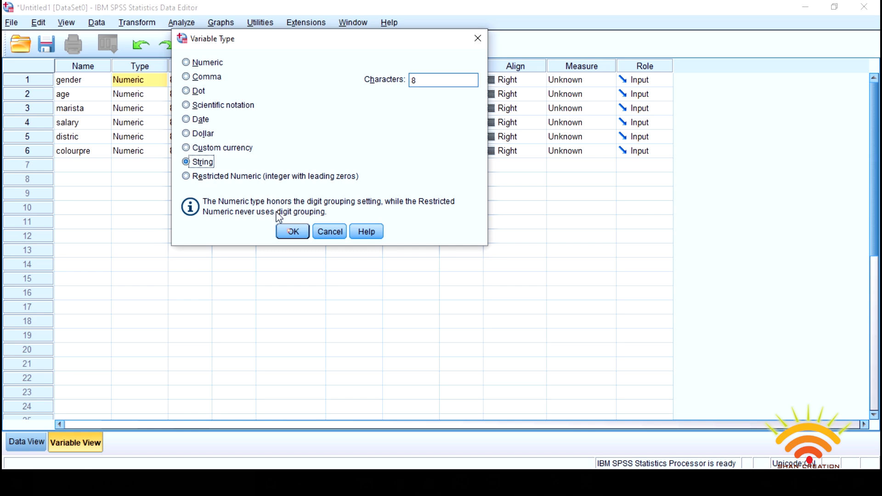
click(291, 232)
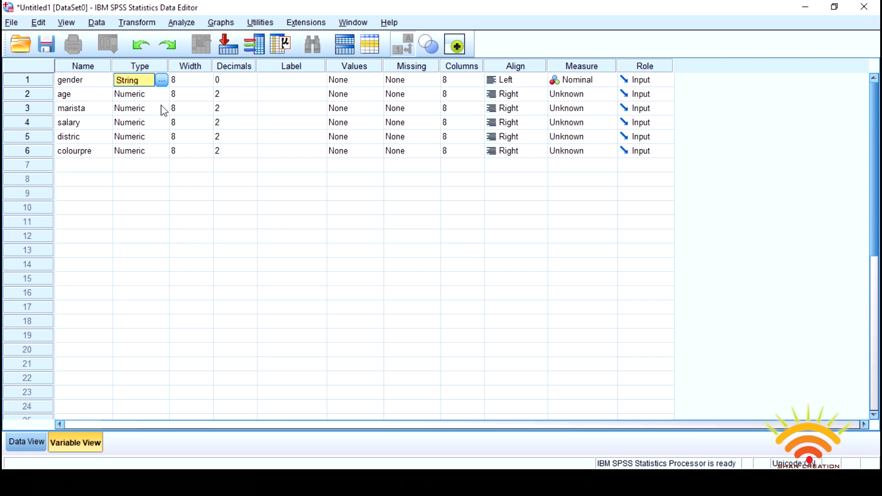
- Change the variable type of marista to String
click(164, 109)
click(163, 108)
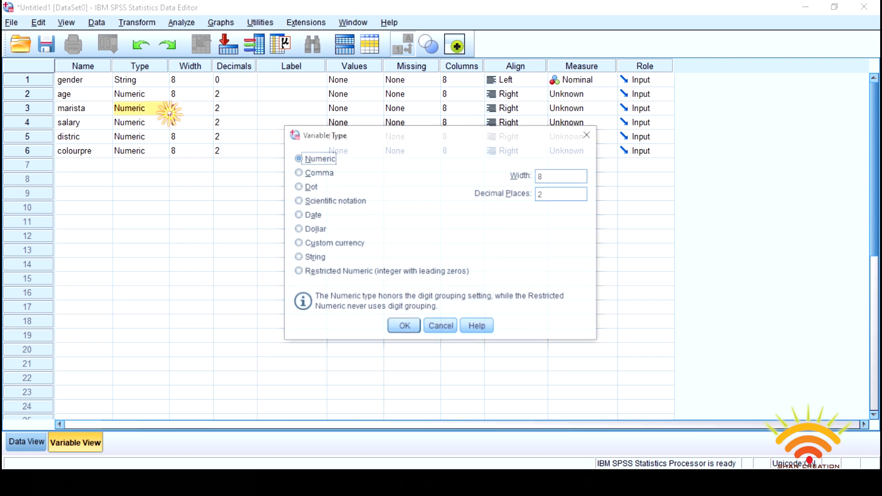
drag(370, 138, 259, 61)
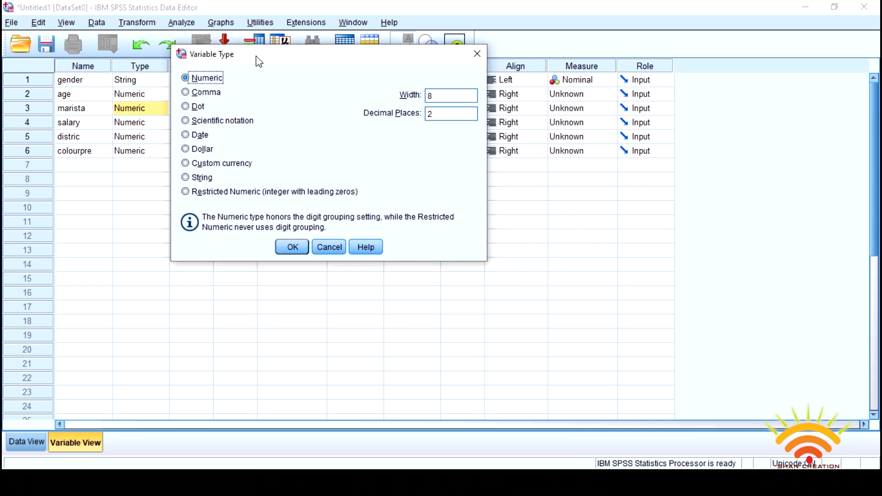
click(201, 178)
click(292, 248)
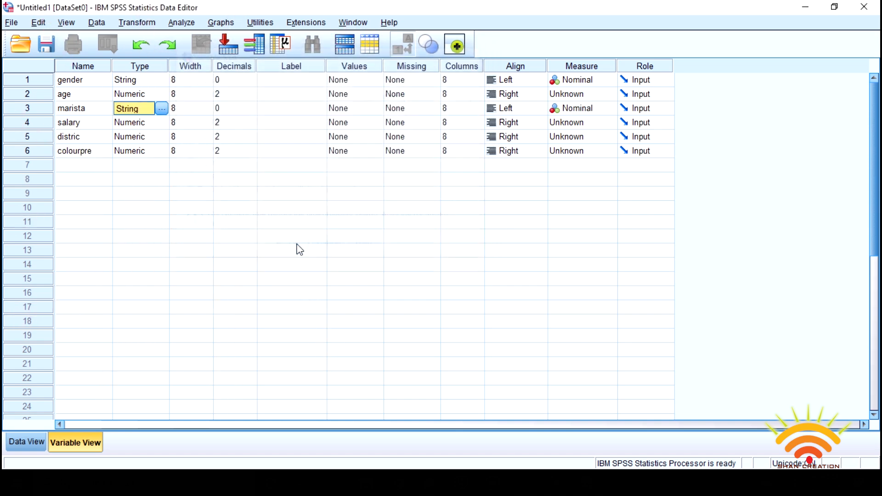
- Change the variable type of distric to String
click(163, 138)
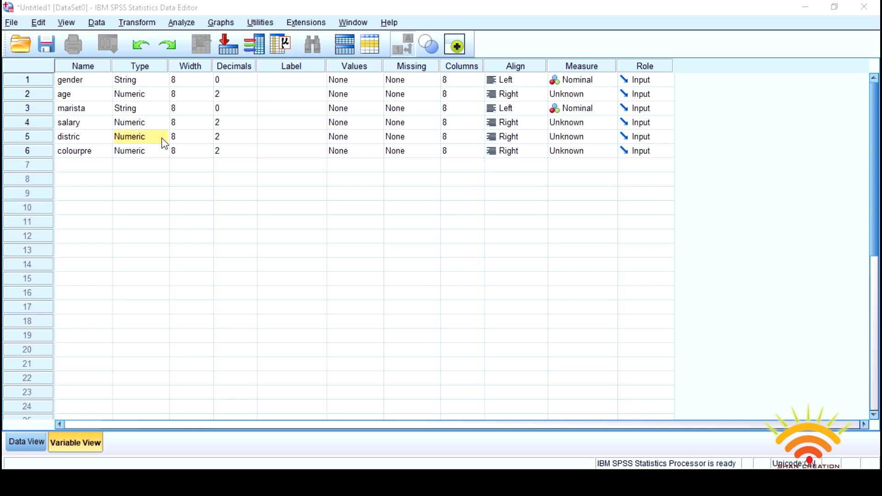
click(161, 136)
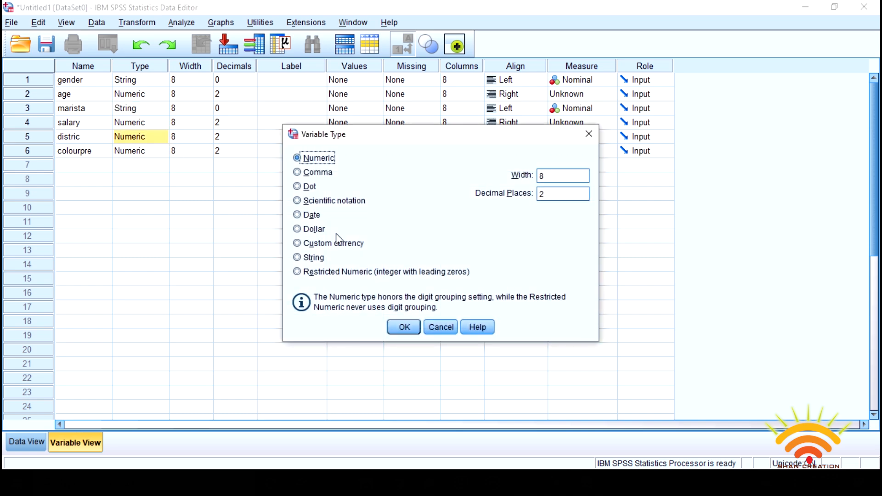
click(316, 261)
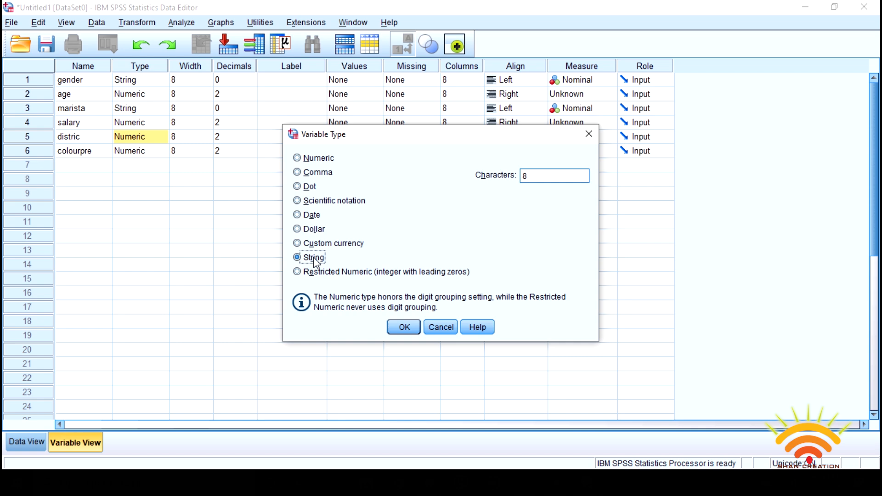
click(406, 327)
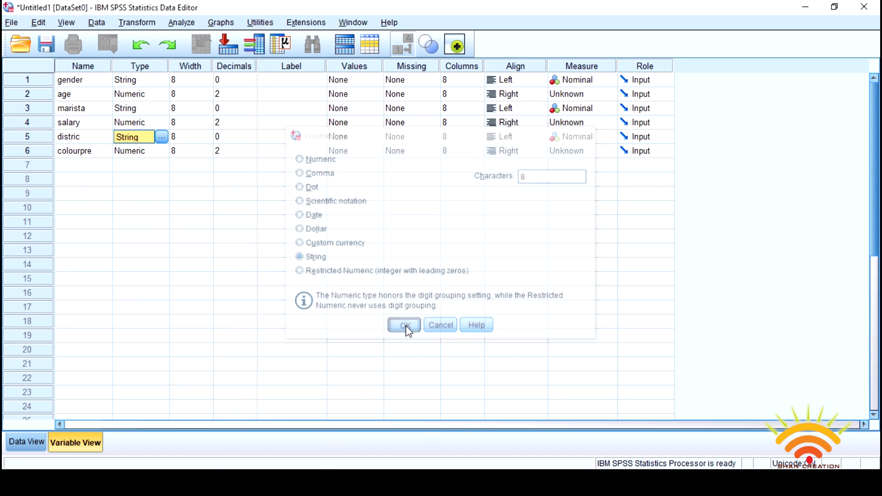
- Change the variable type of colourpre to String and slightly widen the Width column
double_click(161, 153)
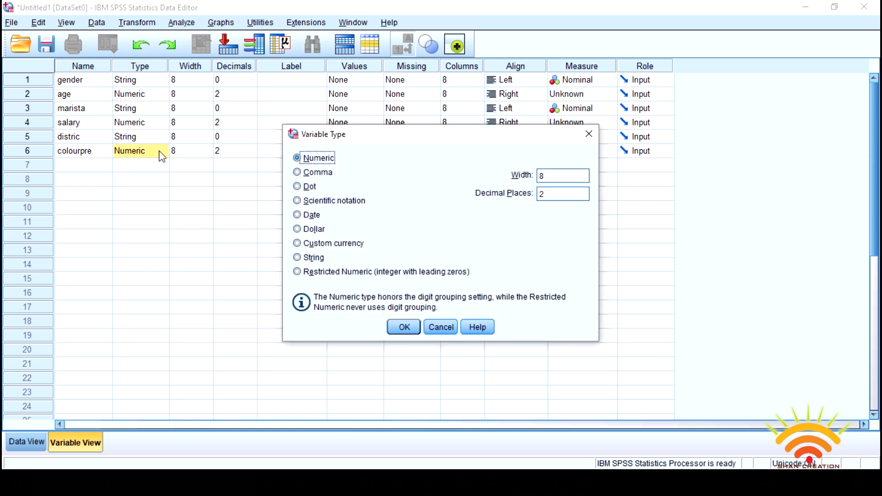
click(308, 258)
click(409, 330)
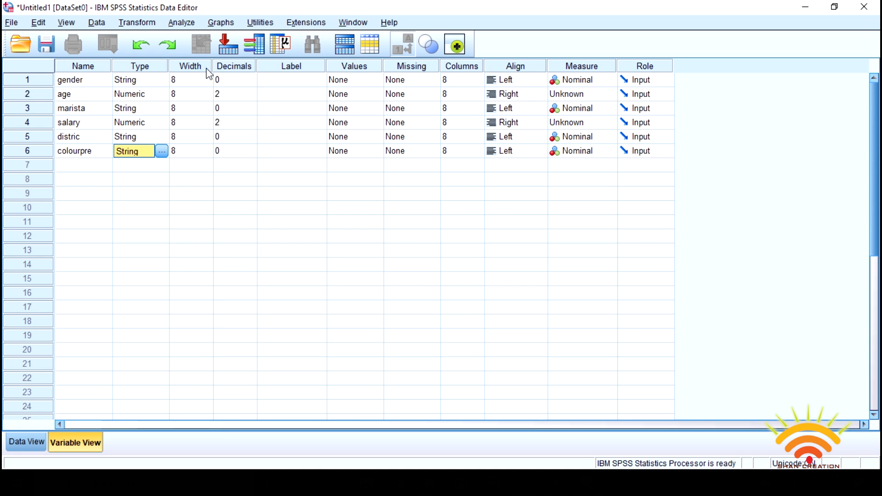
drag(213, 66, 225, 65)
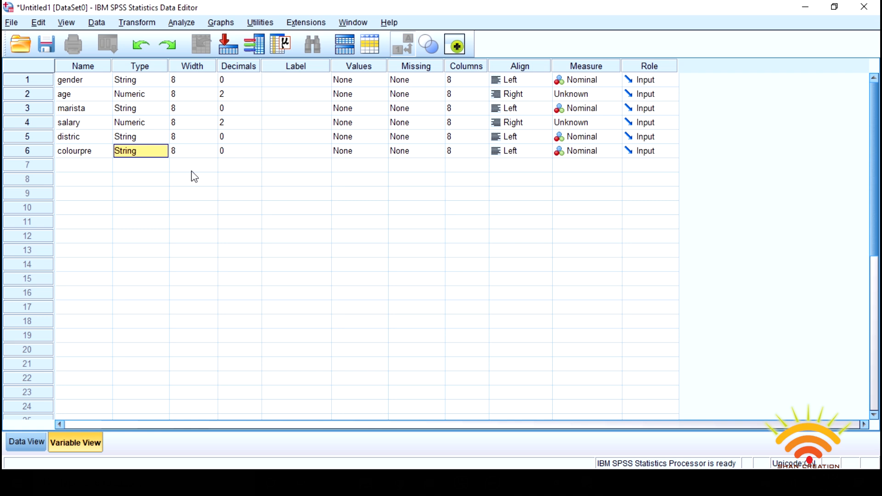
- Set the number of decimals of the age variable to 0
click(260, 82)
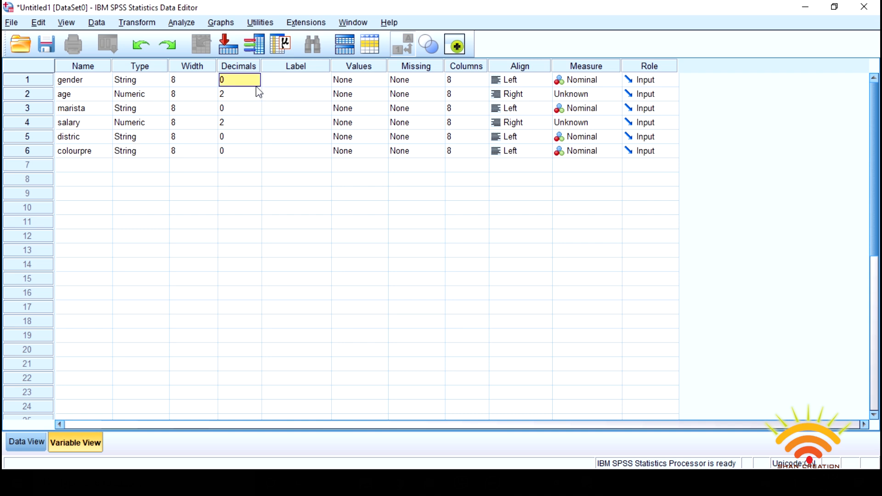
click(256, 92)
click(256, 91)
click(256, 91)
click(256, 92)
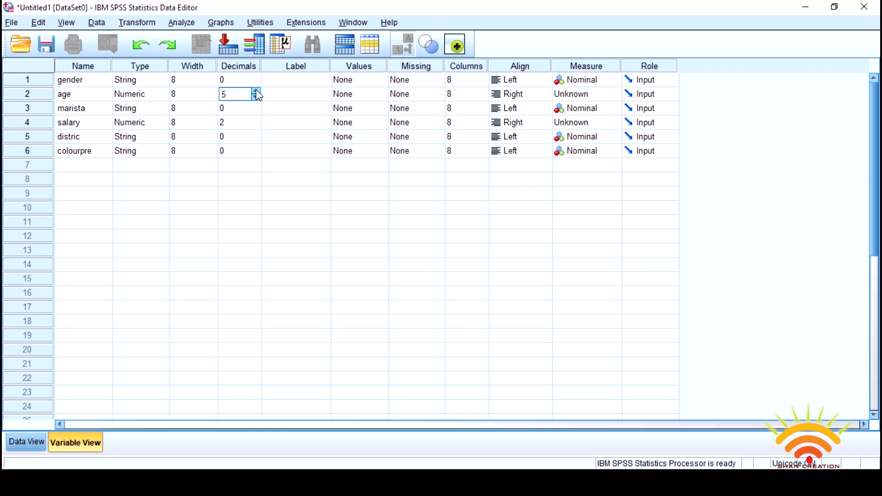
click(256, 91)
click(256, 91)
click(254, 98)
click(254, 98)
click(254, 98)
click(255, 99)
click(255, 98)
click(254, 99)
click(255, 98)
- Set the number of decimals of the salary variable to 0
click(256, 122)
click(256, 119)
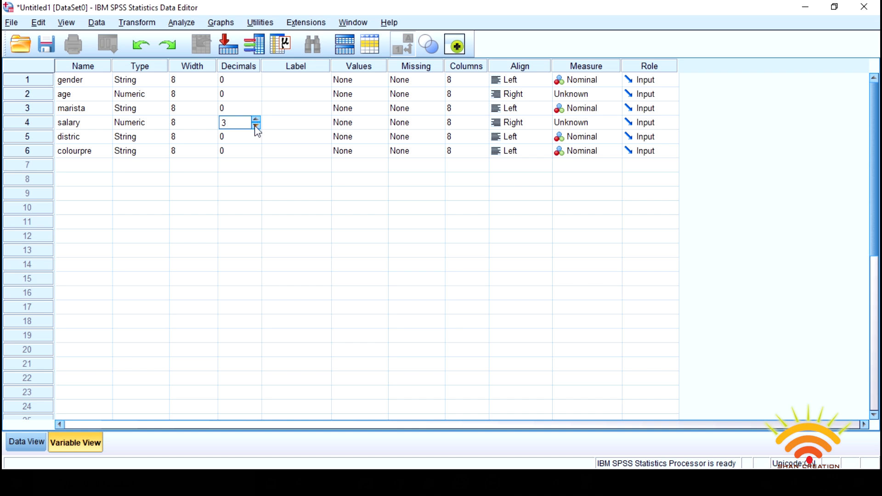
click(256, 126)
click(256, 126)
- Label the gender variable "Gender of mba students" and the age variable "age of mba students"
click(274, 79)
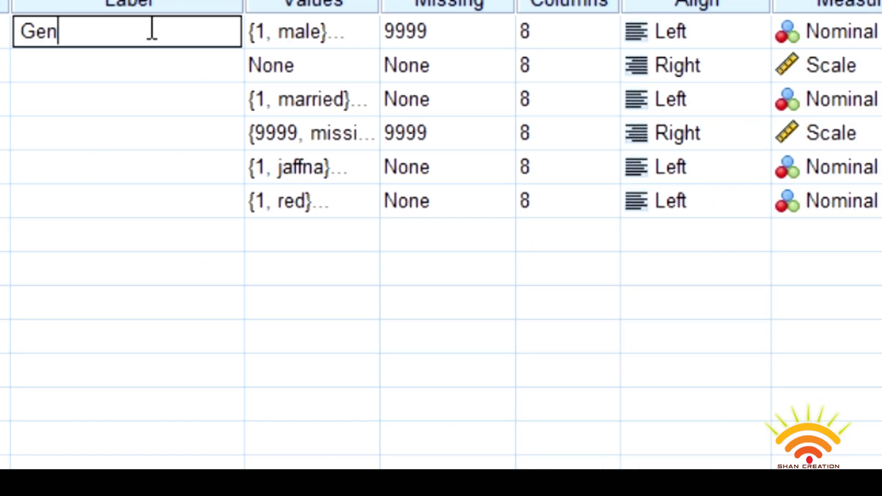
text(der of mba students)
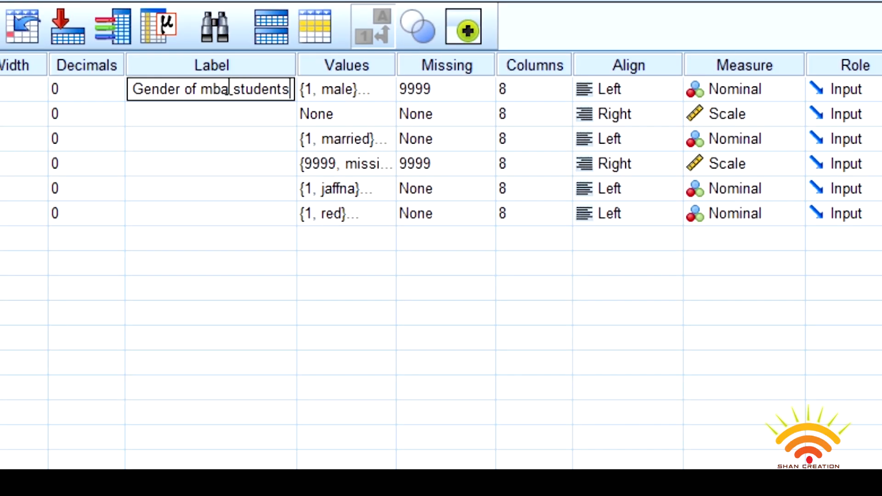
key(Return)
text(age of mba)
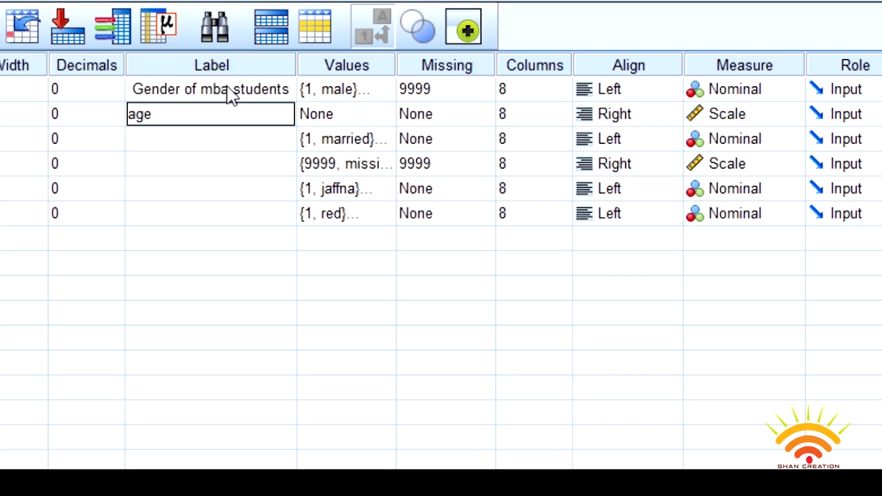
text( students)
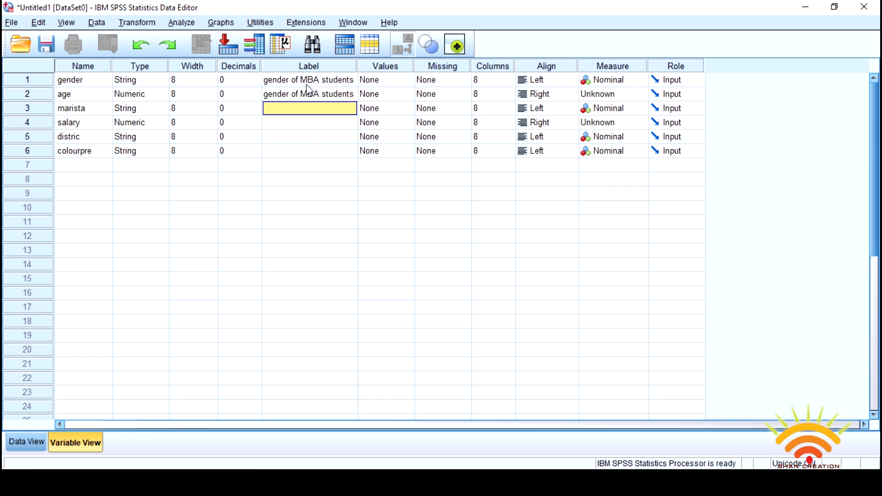
- Open the value labels of the gender variable and add value 1 with the label "male"
drag(414, 67, 425, 66)
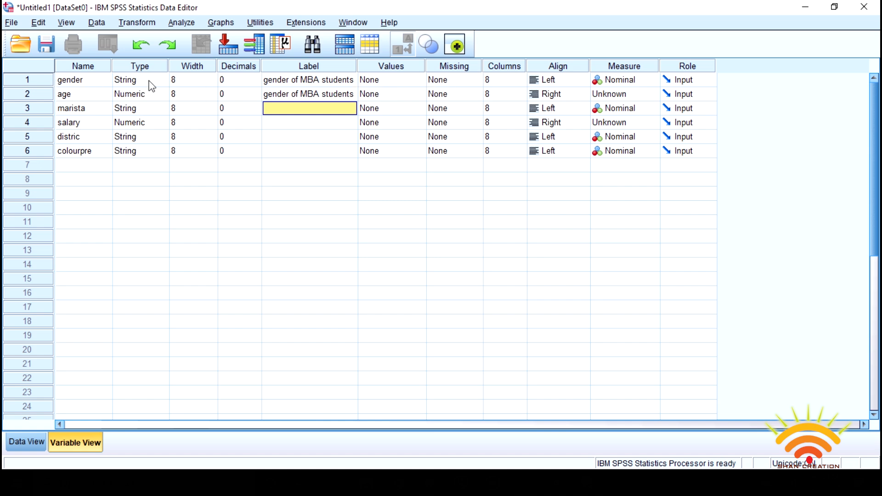
click(421, 84)
click(420, 81)
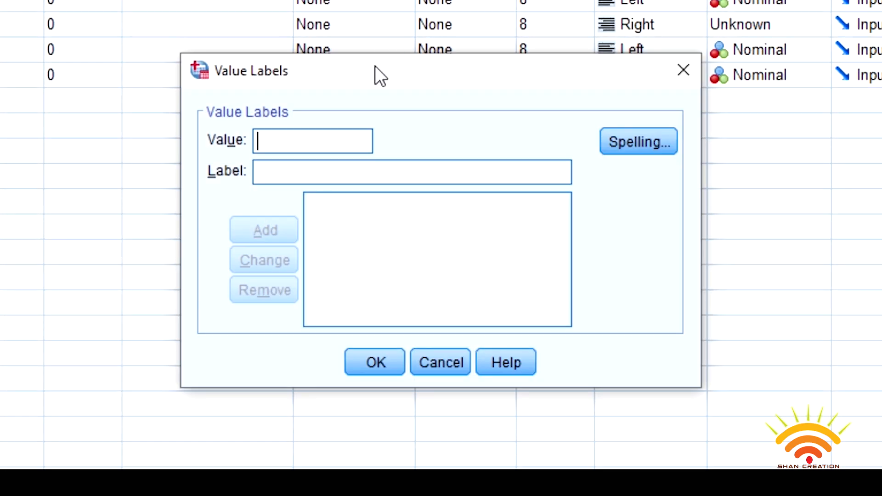
drag(375, 65, 274, 45)
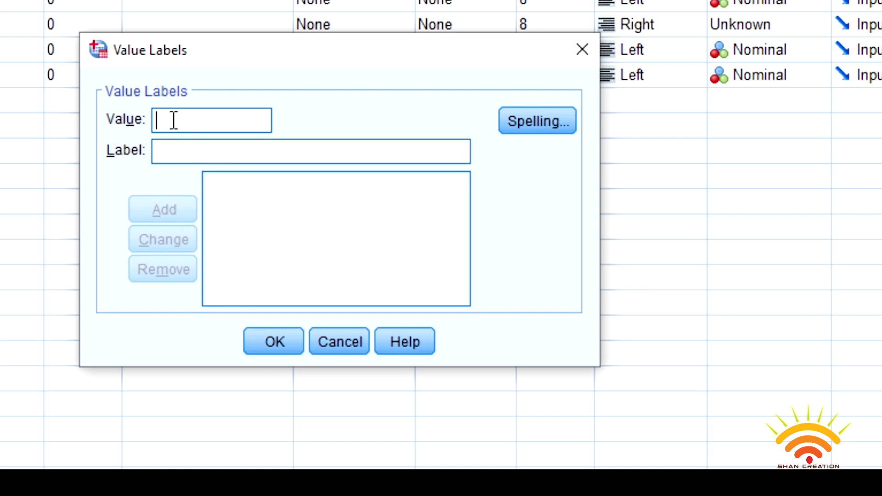
text(1)
click(189, 152)
text(male)
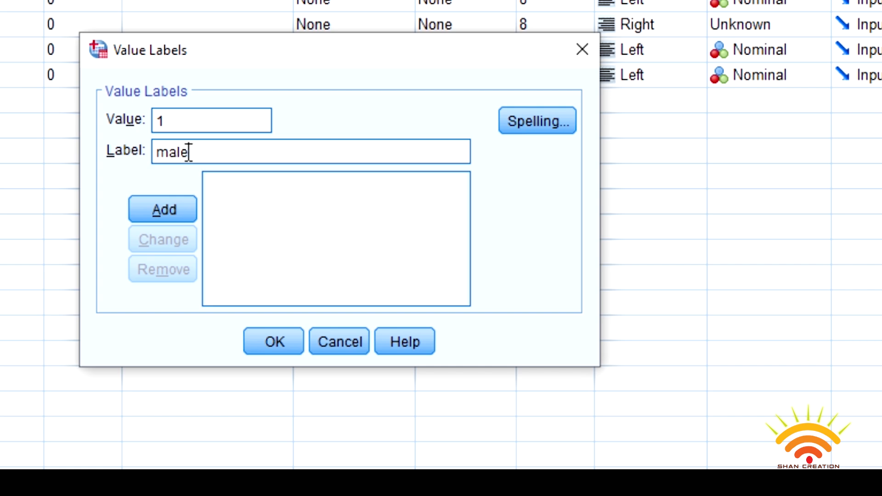
click(164, 212)
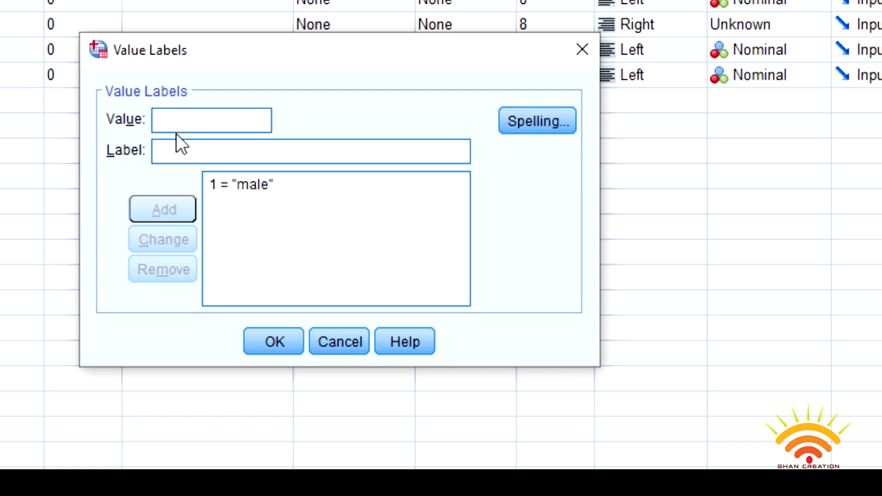
- Add value 2 with the label "female" to the gender variable and accept the value labels
text(2)
click(174, 152)
text(female)
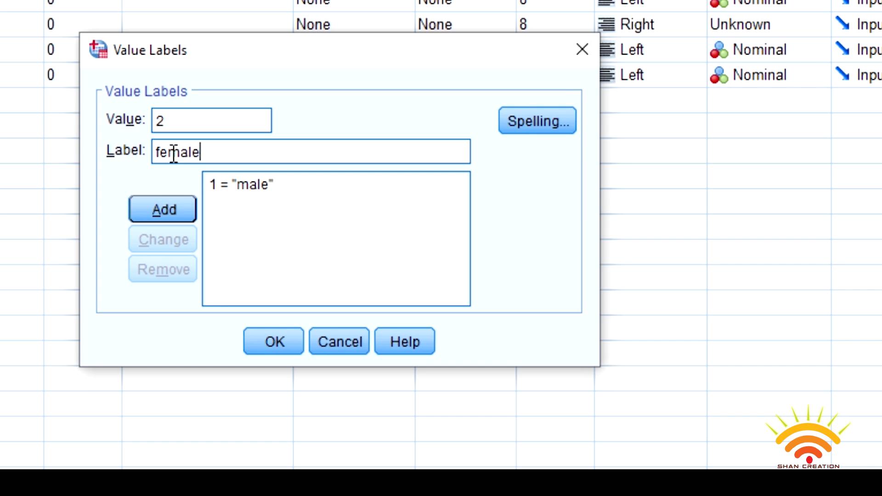
click(154, 212)
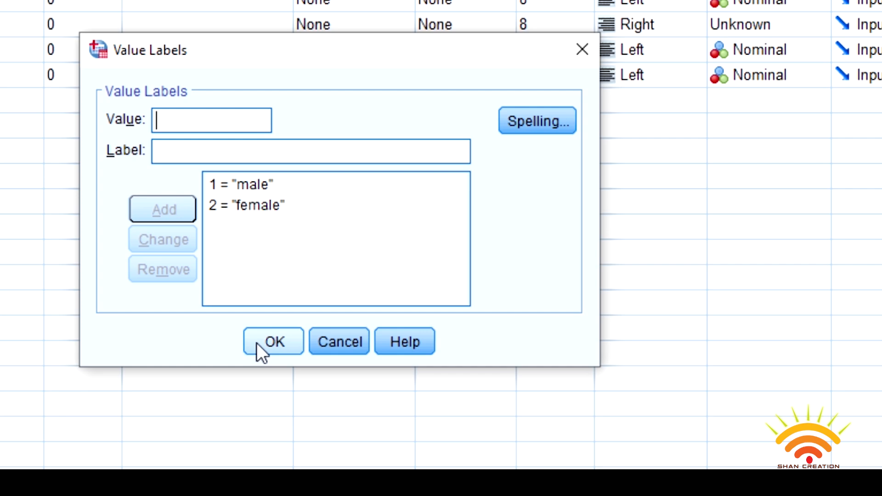
click(271, 342)
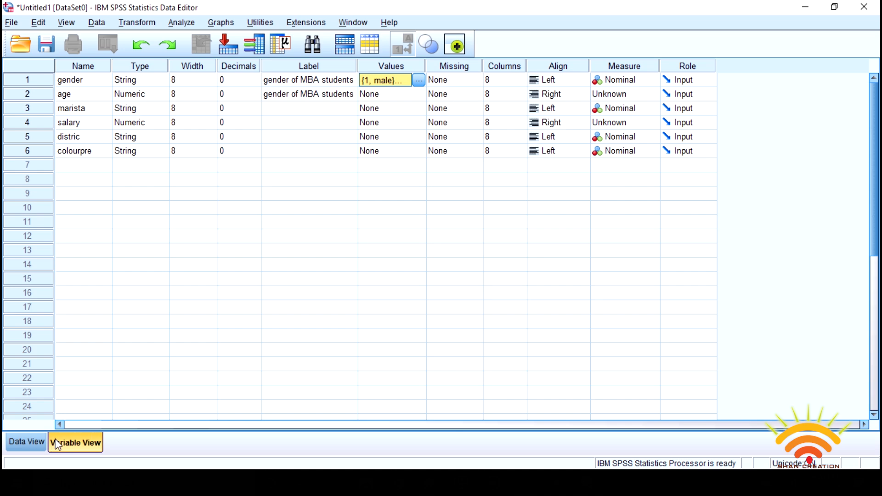
- Enter 1 as the gender of the first case in the data grid and switch off the value label display
click(31, 444)
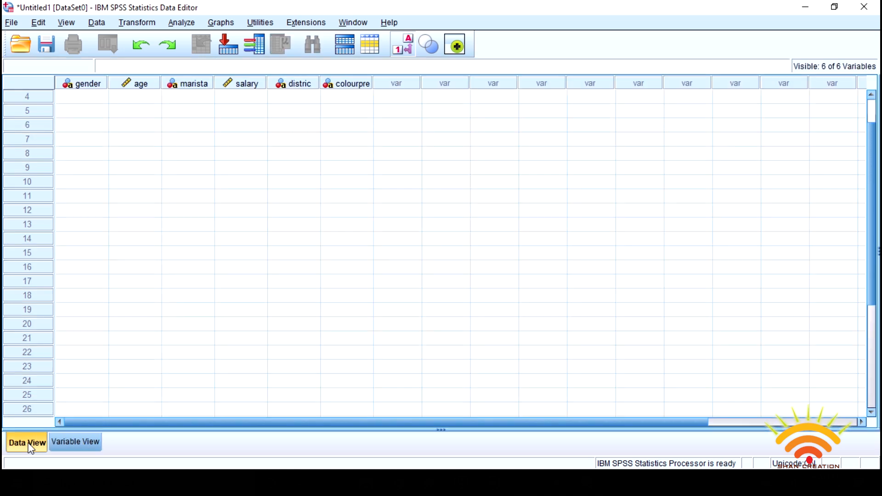
click(82, 97)
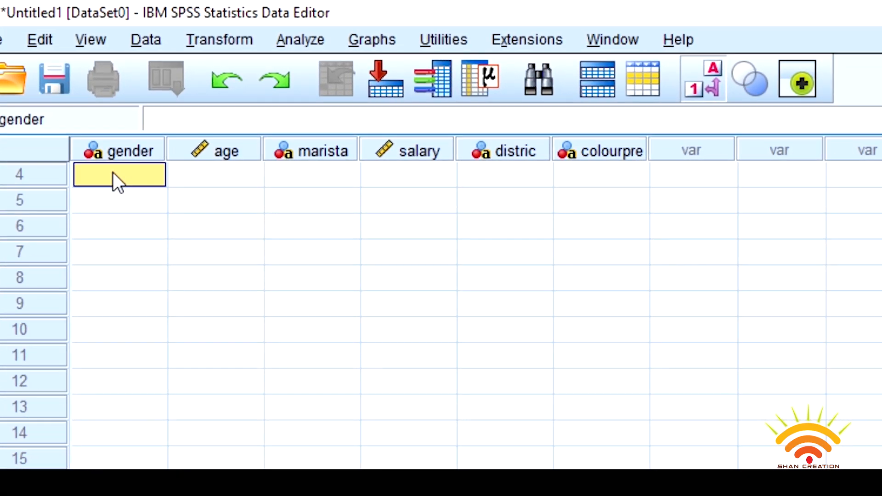
scroll(114, 172, up, 1)
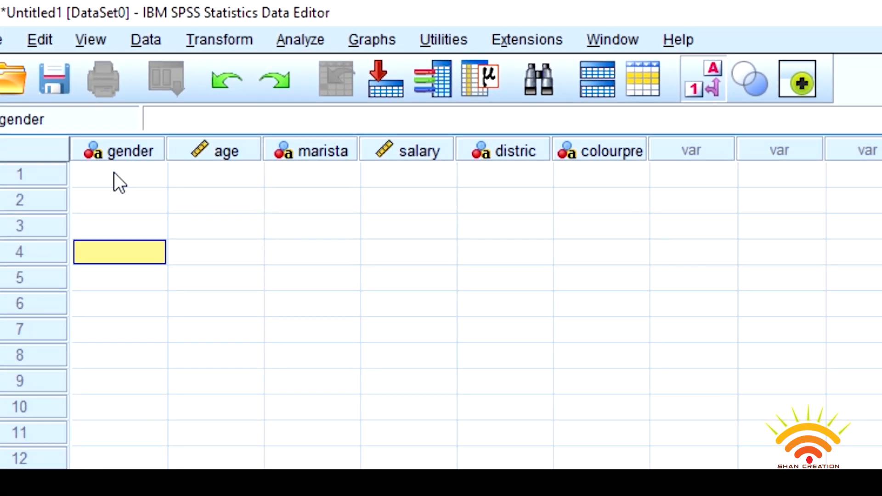
click(119, 173)
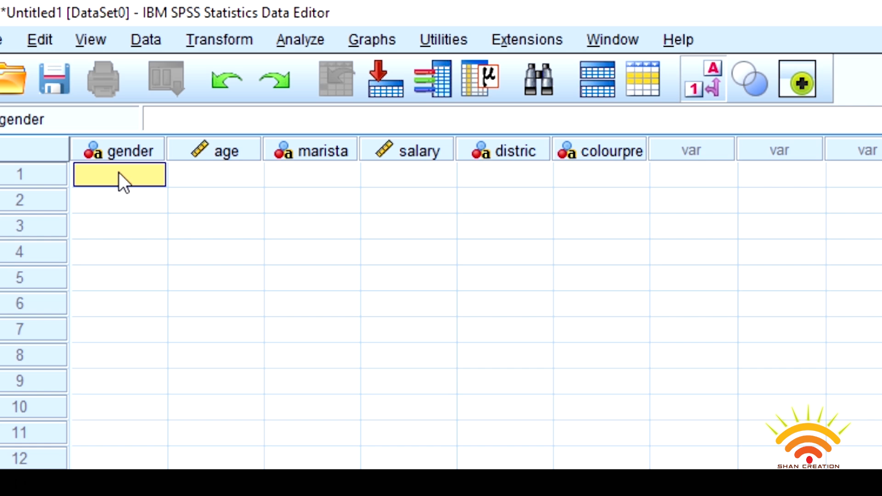
text(1)
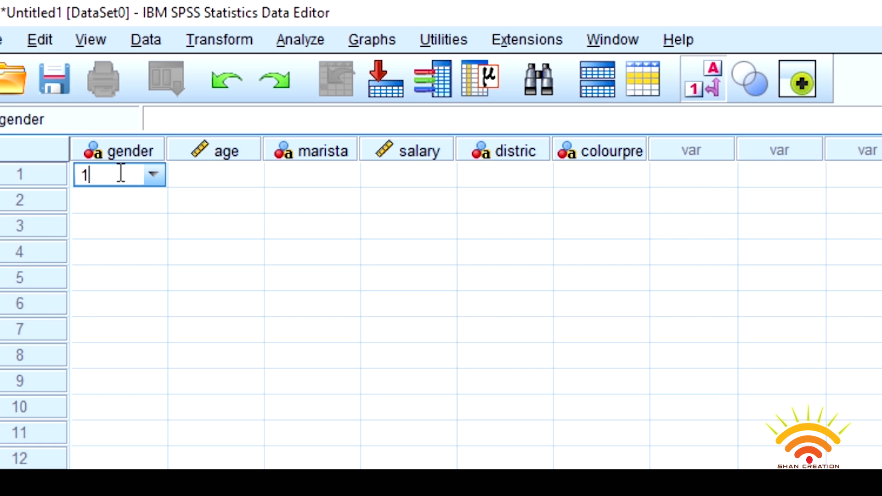
click(705, 87)
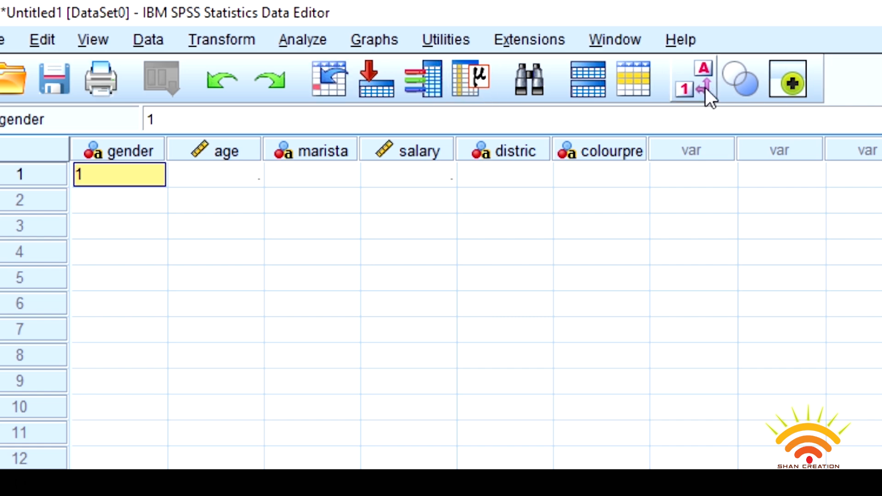
- Enter gender codes 2 and 1 for cases 2 and 3 and switch the value label display on
click(82, 205)
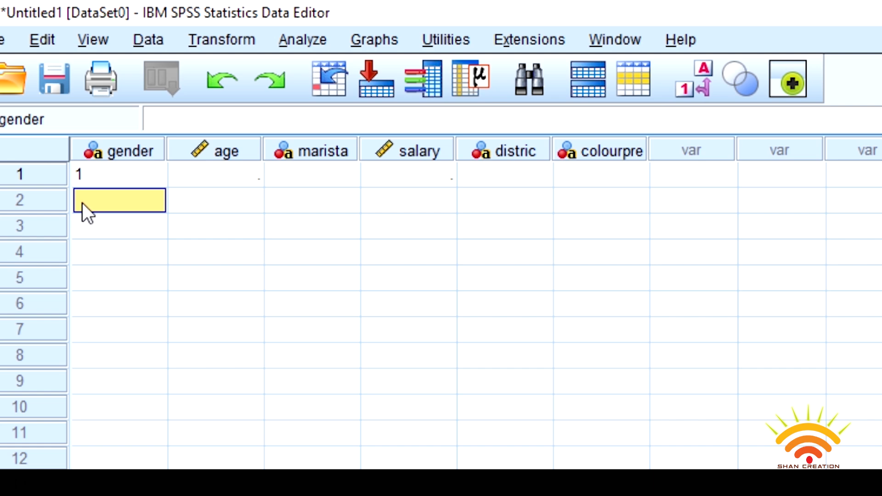
text(2)
click(82, 224)
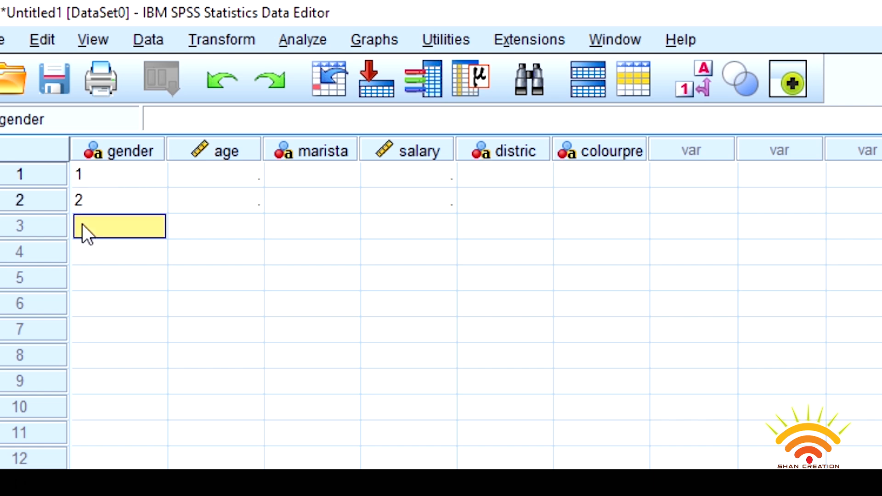
text(1)
click(695, 81)
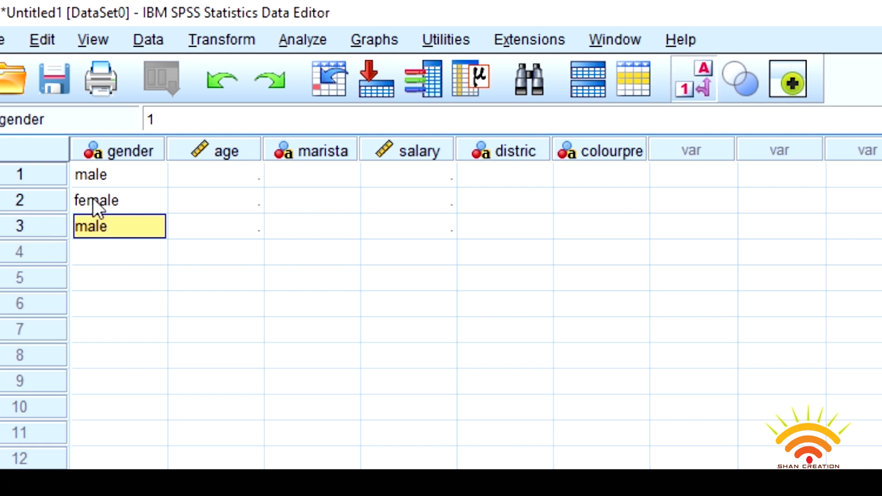
- Enter the gender codes 1, 1, 2 and 1 for cases 4 to 7
click(117, 250)
text(1)
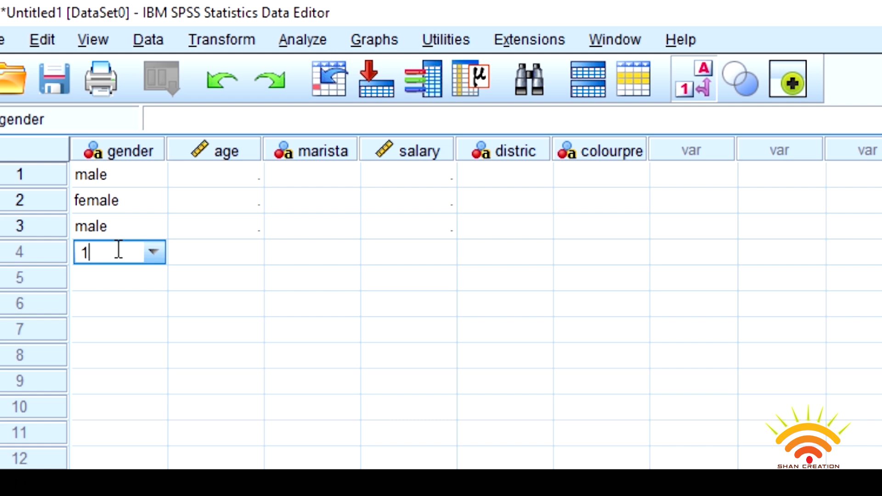
key(Return)
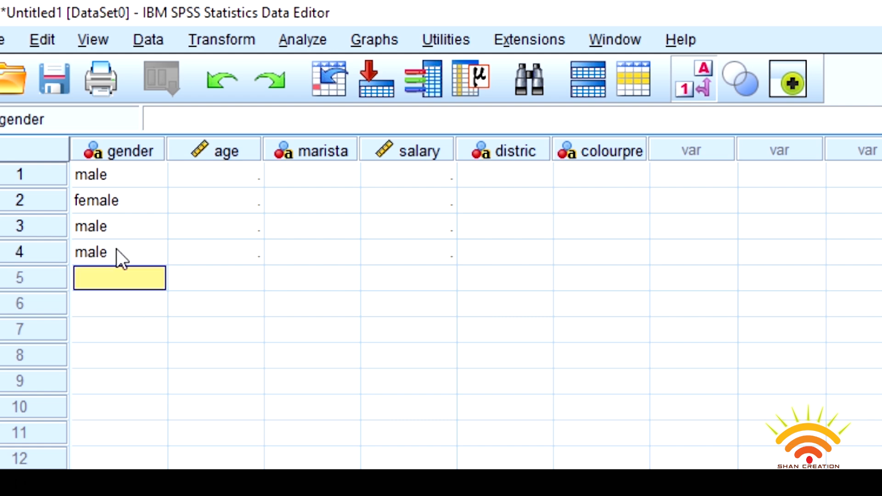
text(1)
key(Return)
text(2)
key(Return)
key(Return)
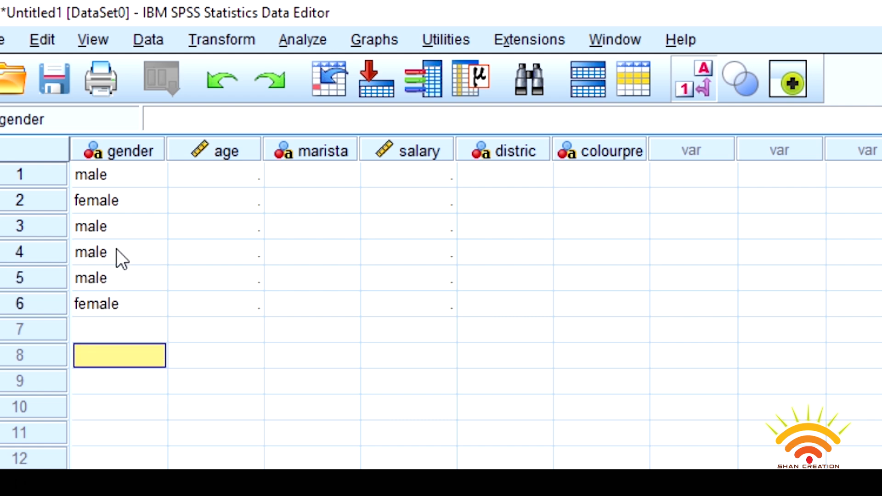
key(Up)
text(1)
key(Return)
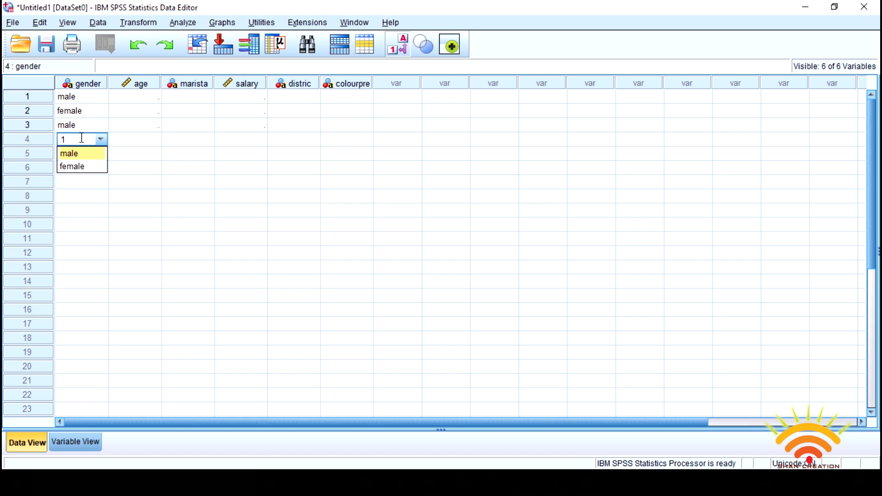
key(Return)
text(1)
key(Return)
text(2)
key(Return)
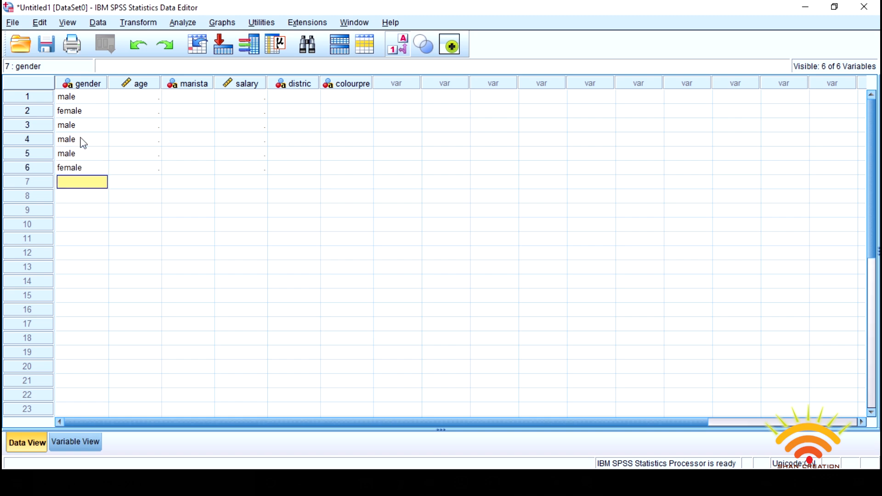
key(Return)
key(Up)
text(1)
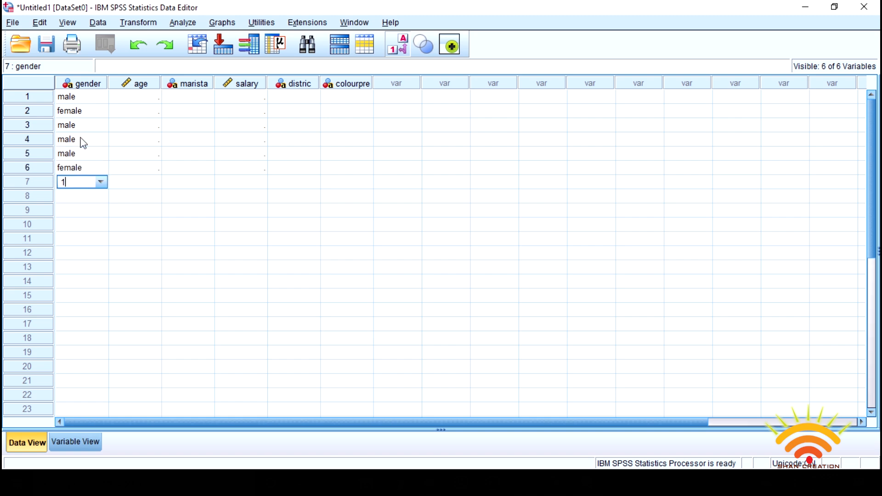
key(Return)
- Return to the variable definitions and add value 1 with the label "married" to the marista variable
click(56, 443)
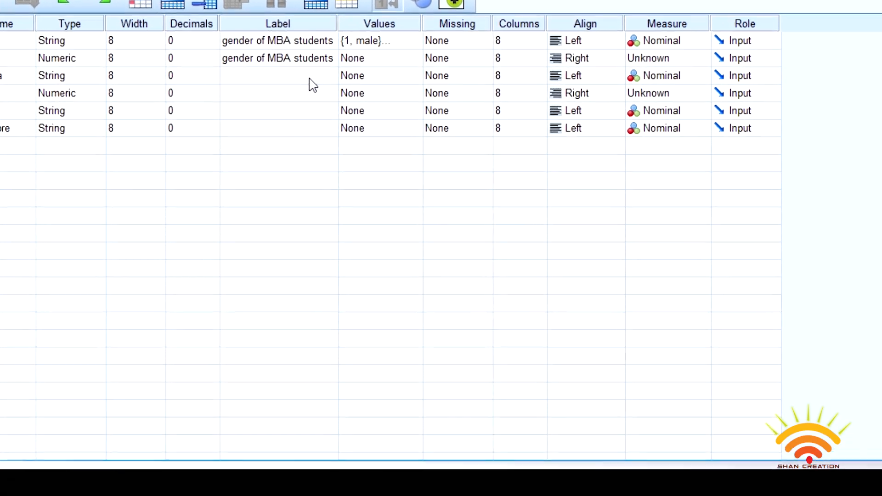
click(417, 77)
click(414, 77)
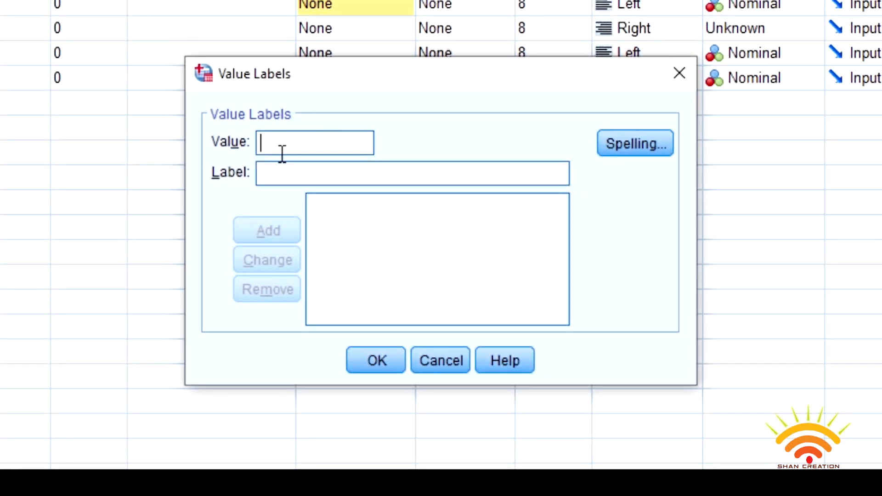
text(1)
click(279, 168)
text(m)
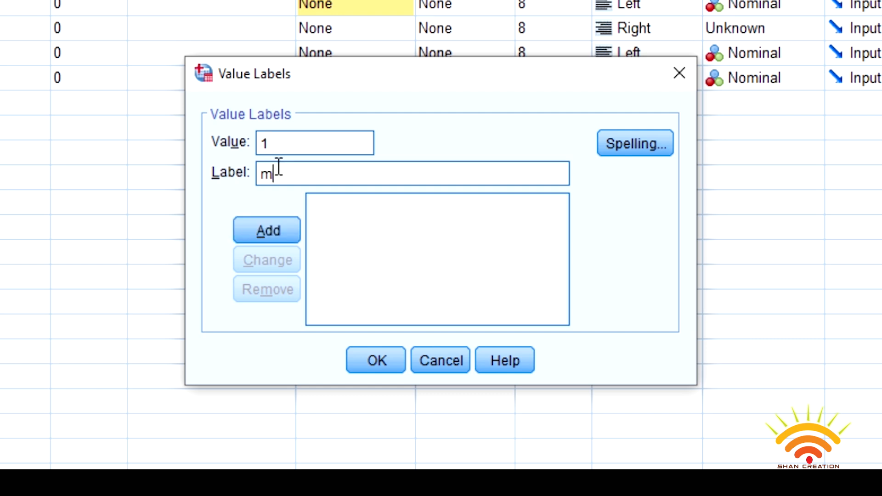
text(arried)
click(248, 232)
- Add value 2 with the label "single" to the marista variable and accept the value labels
text(2)
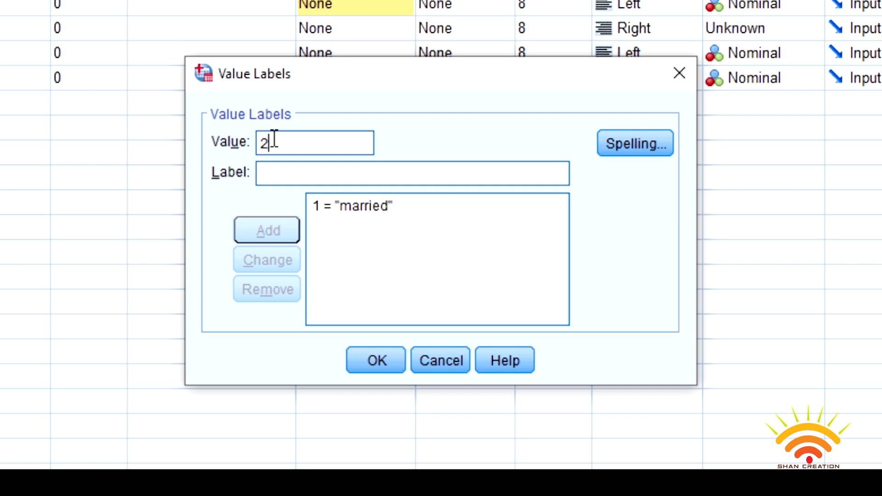
click(282, 173)
text(sing)
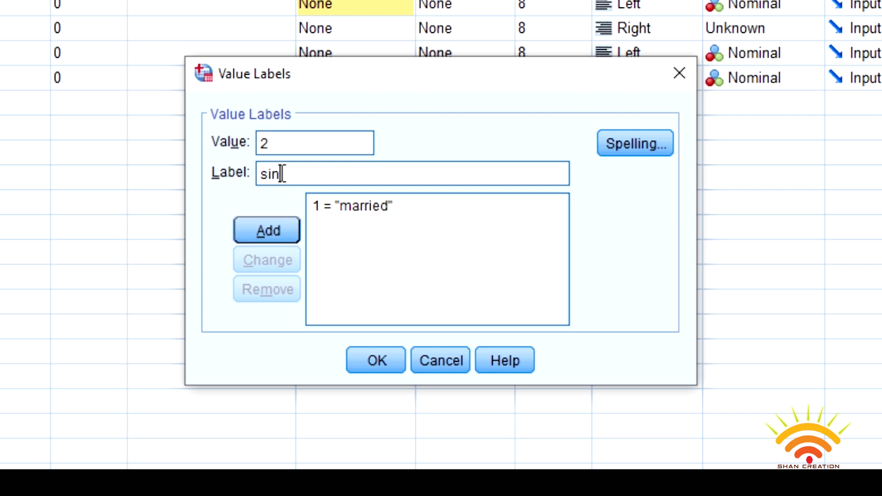
text(le)
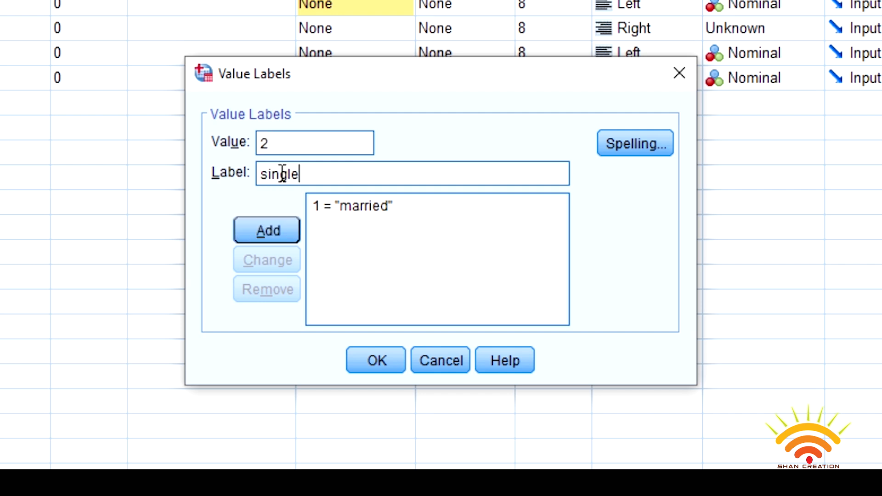
click(281, 229)
click(376, 360)
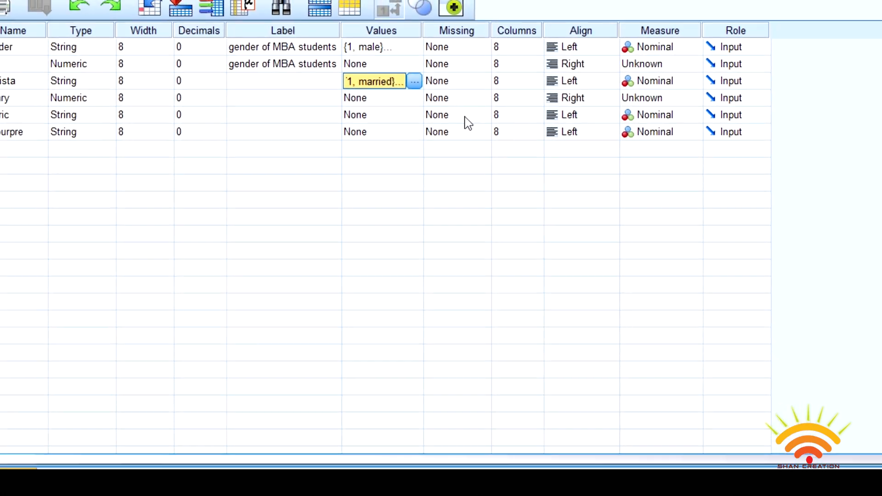
- Open the value labels of the distric variable and add 1 as "jaffna" and 2 as "colombo"
click(381, 96)
click(411, 96)
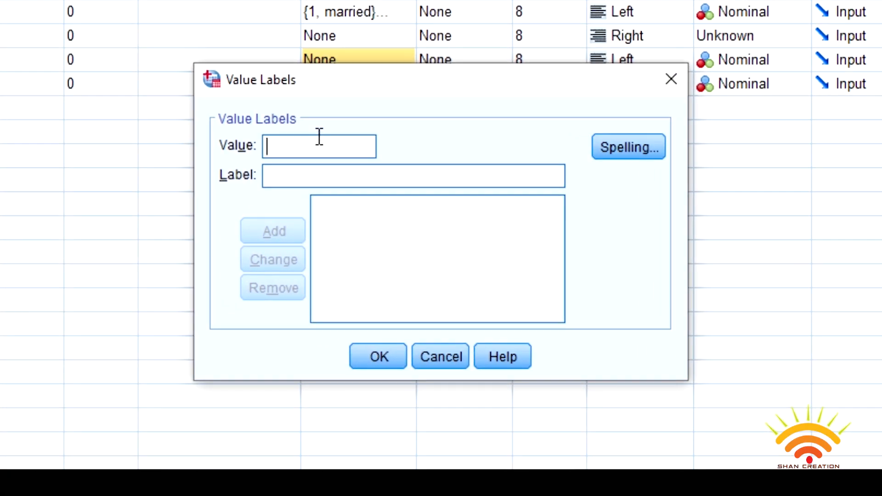
text(1)
click(285, 176)
text(jaffna)
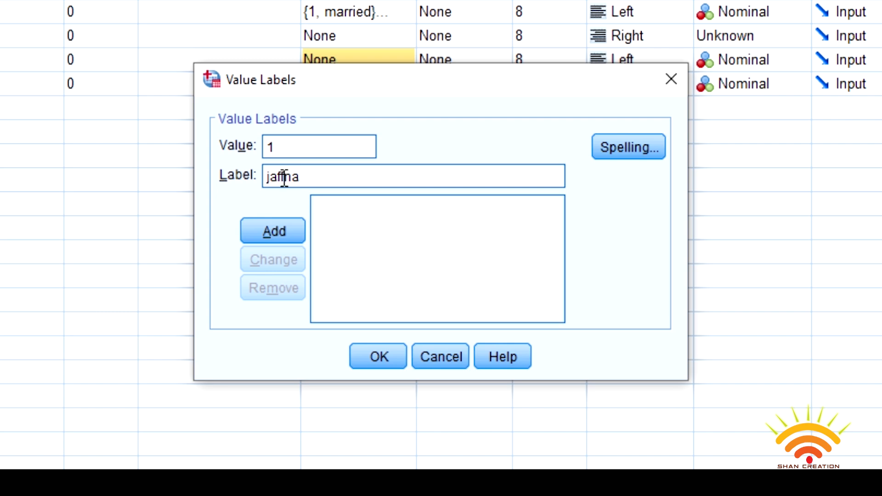
click(286, 232)
click(280, 145)
text(2)
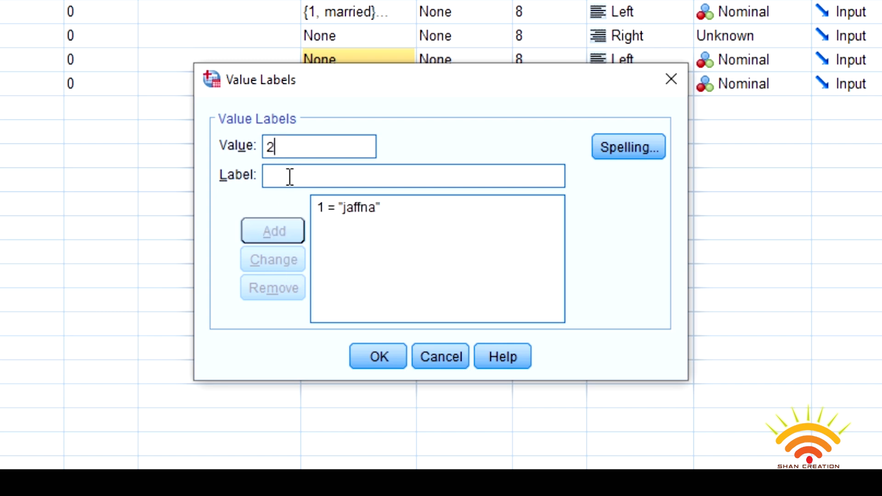
click(289, 176)
text(colombo)
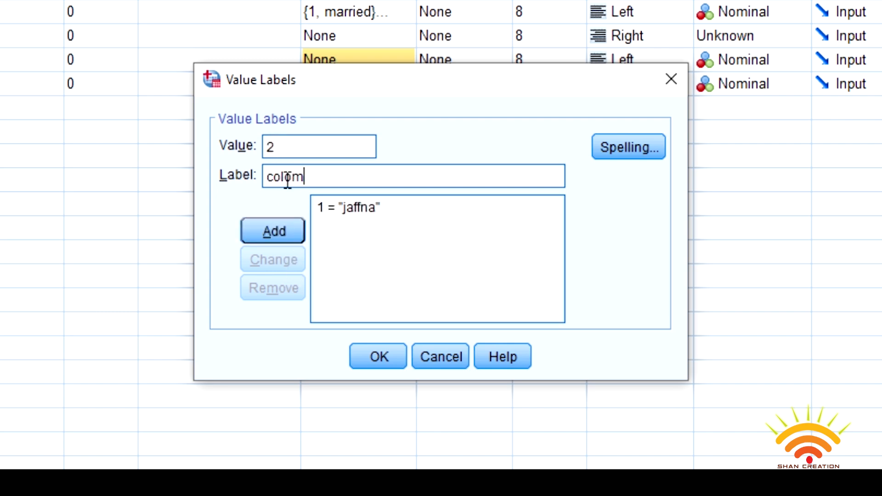
click(294, 228)
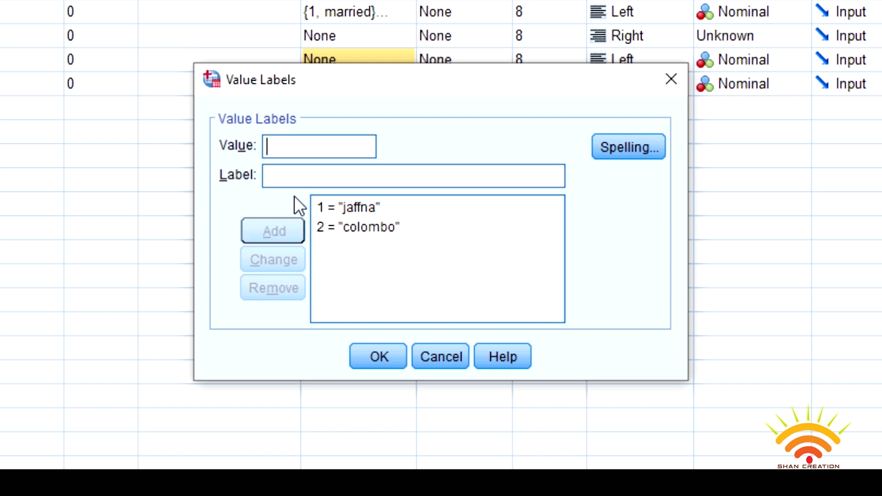
- Add values 3 as "mannar" and 4 as "kandy" to the value labels of the distric variable
text(3)
click(290, 179)
text(mannar)
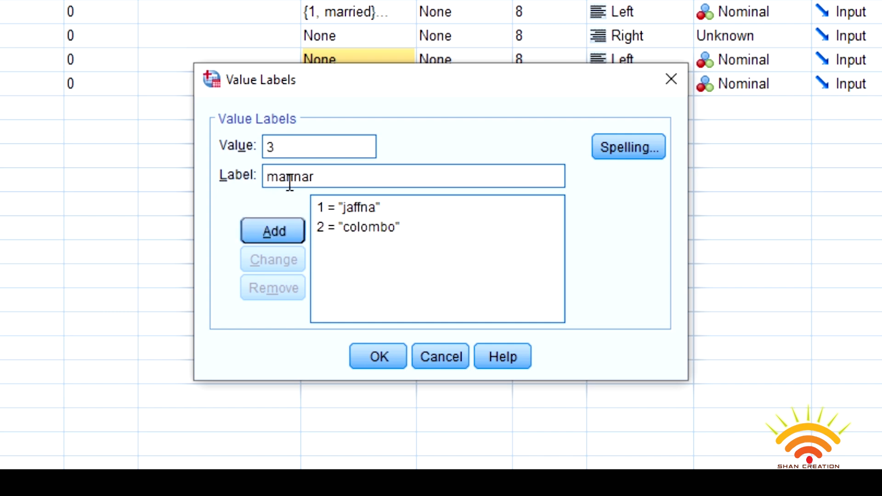
click(270, 228)
text(4)
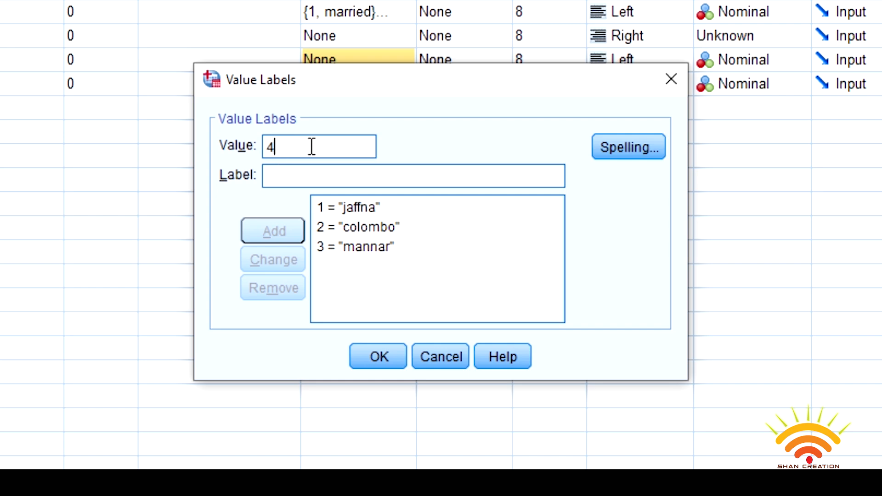
click(316, 173)
text(kandy)
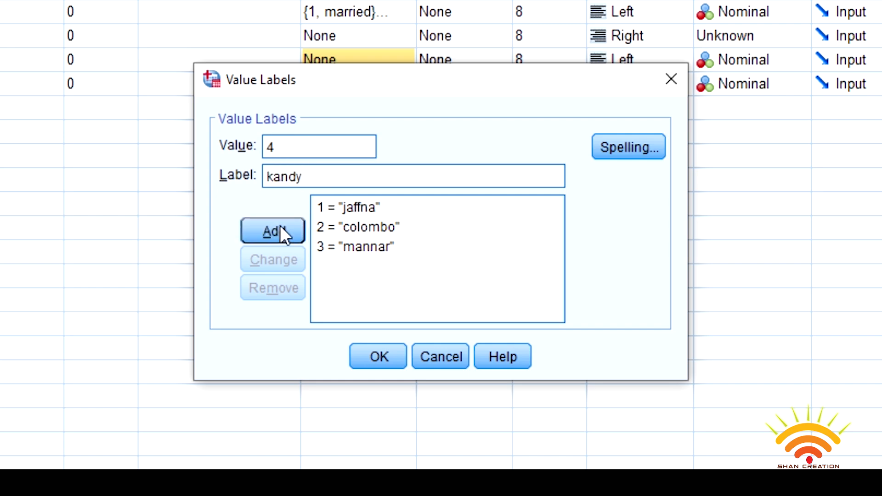
click(280, 230)
- Add value 5 with the label "vavuniya" to the distric variable and accept the value labels
text(5)
click(307, 175)
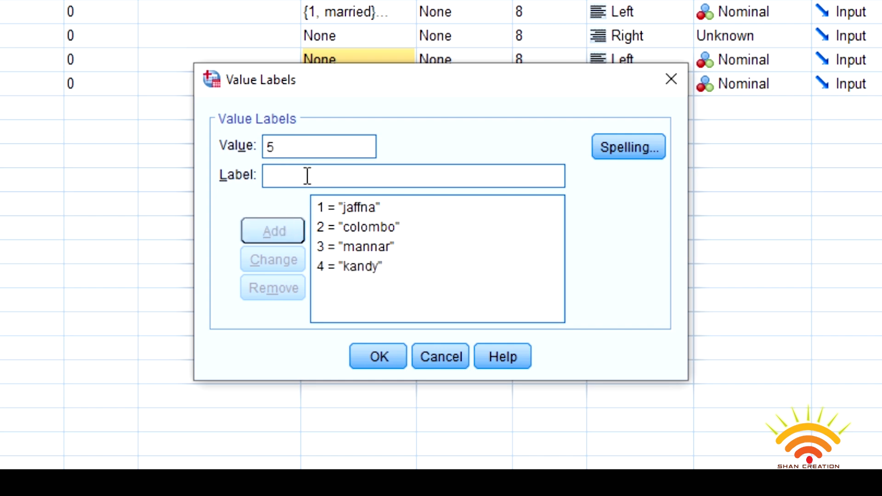
text(vavuniya)
click(278, 230)
click(378, 356)
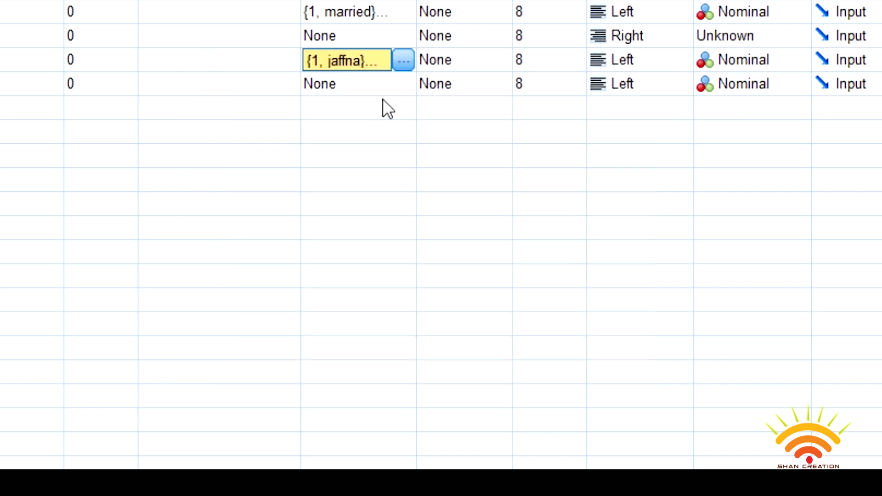
- Open the value labels of the colourpre variable and add 1 as "red" and 2 as "blue"
click(406, 83)
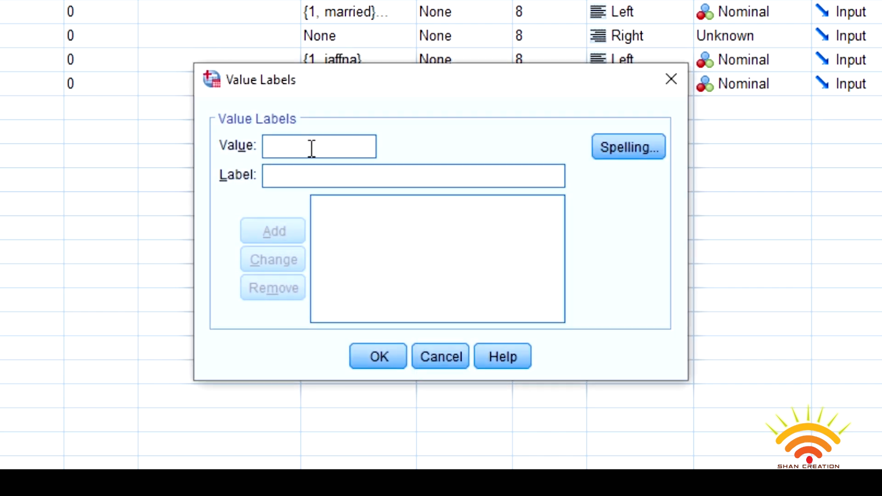
text(1)
click(310, 178)
text(red)
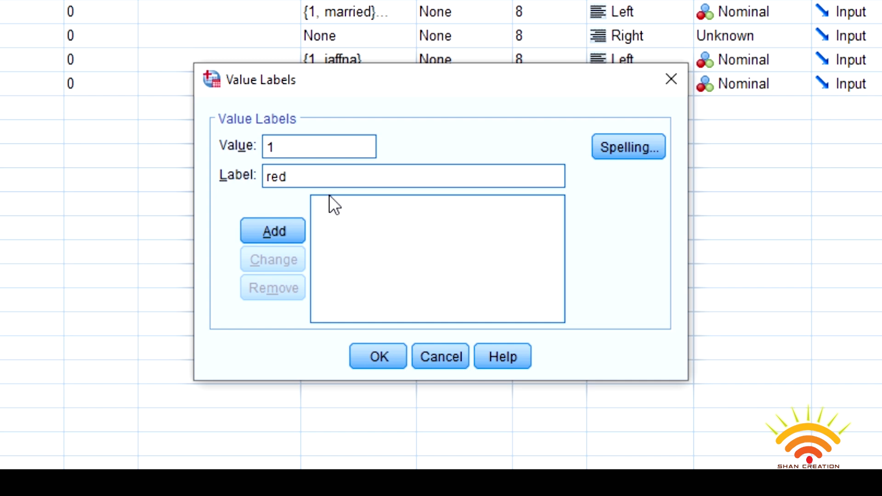
click(266, 230)
text(2)
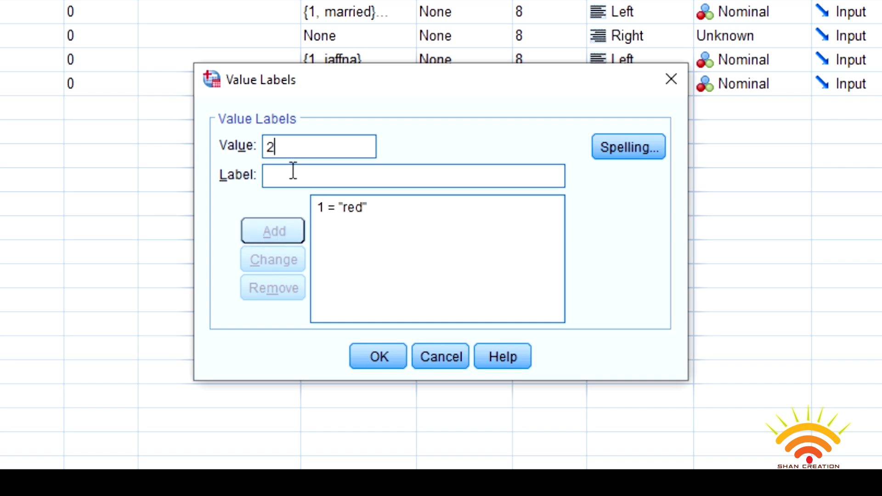
click(293, 174)
text(blue)
click(284, 230)
- Add value 3 with the label "green" to the colourpre variable and accept the value labels
text(3)
click(283, 183)
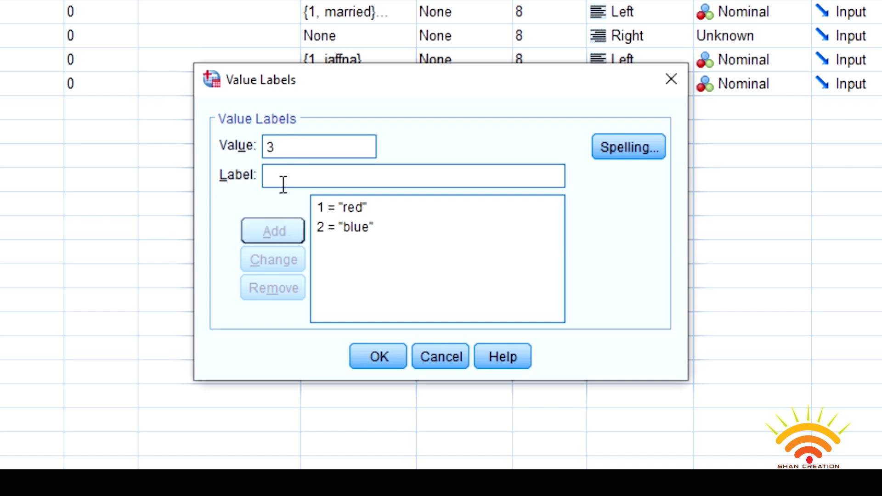
text(green)
click(278, 225)
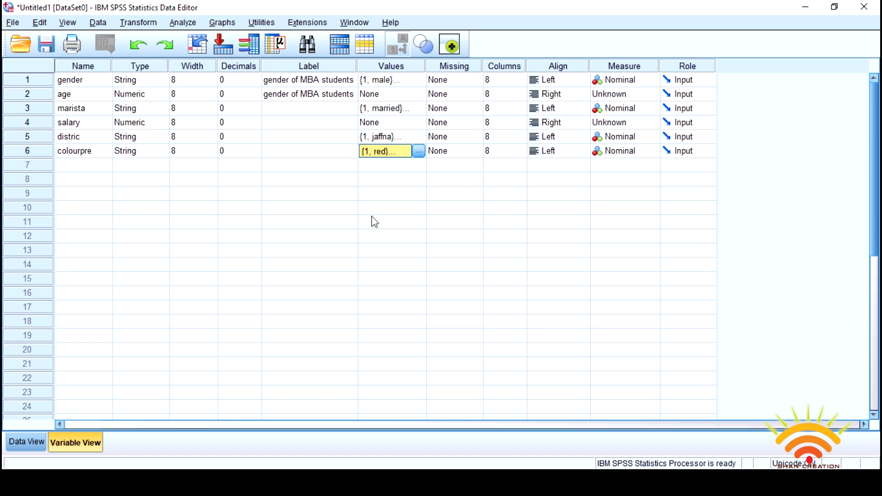
- Review the salary column of the cases in the data view and return to the variable definitions
click(29, 443)
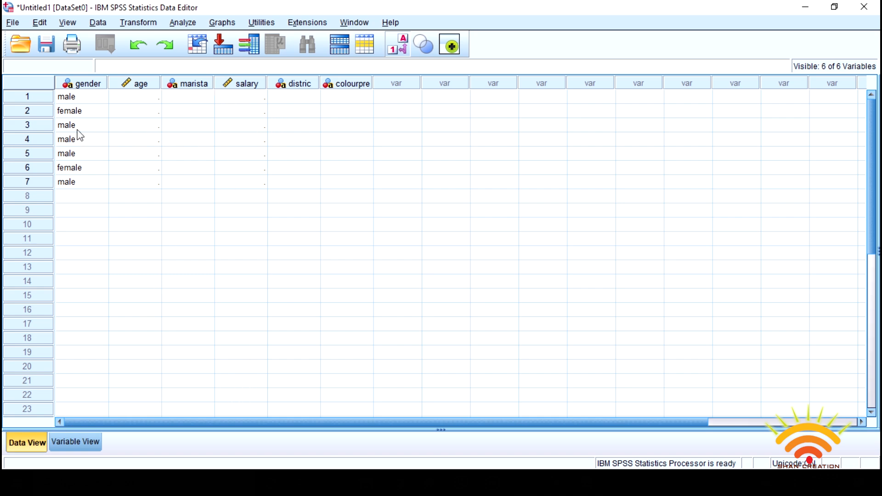
click(249, 139)
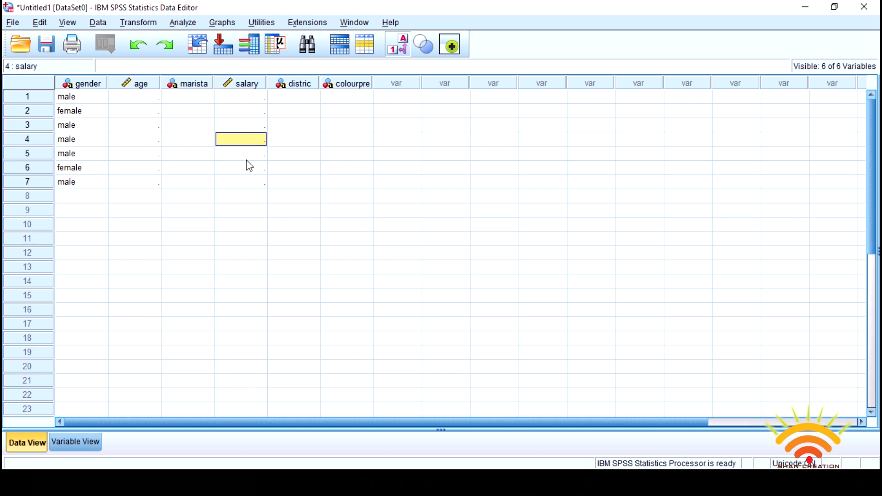
click(245, 183)
click(244, 212)
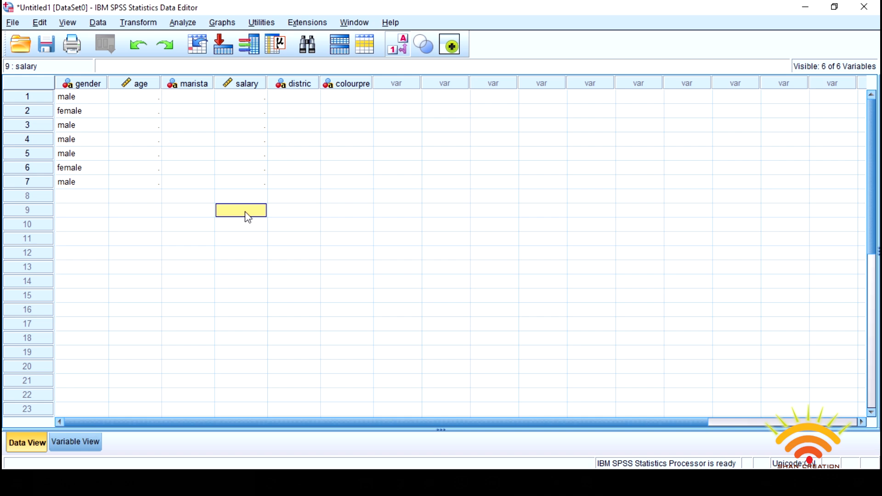
click(252, 98)
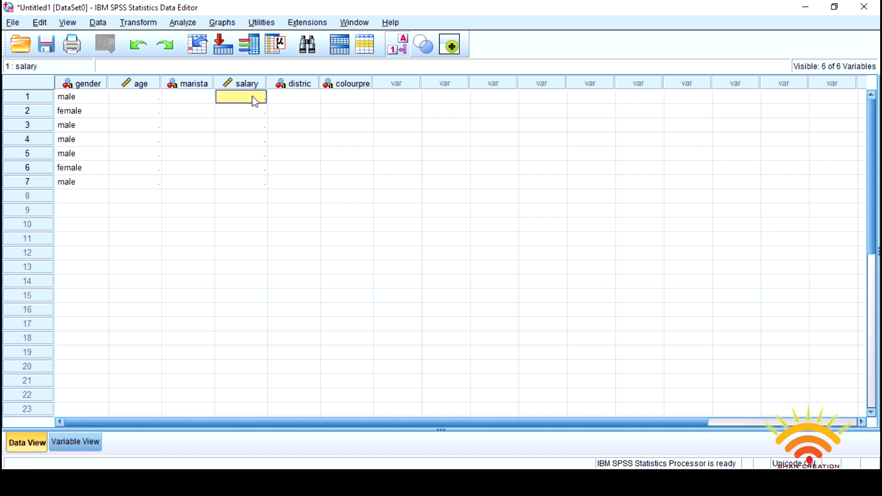
click(245, 166)
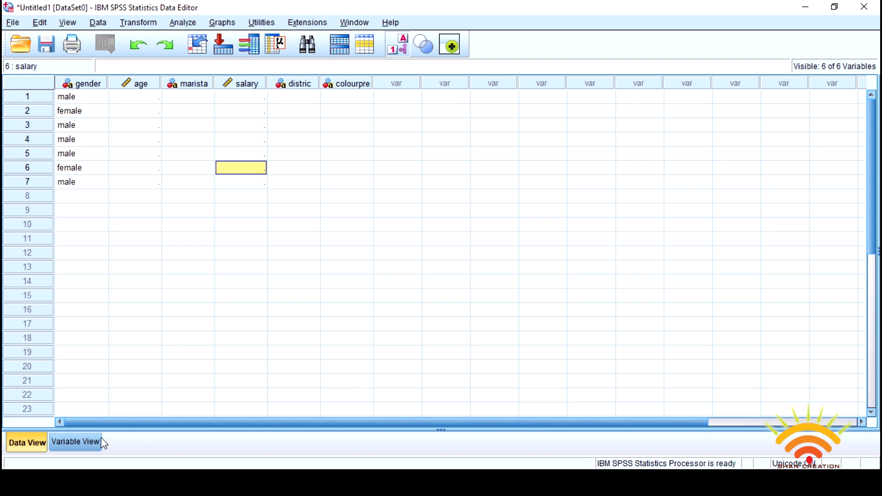
click(70, 445)
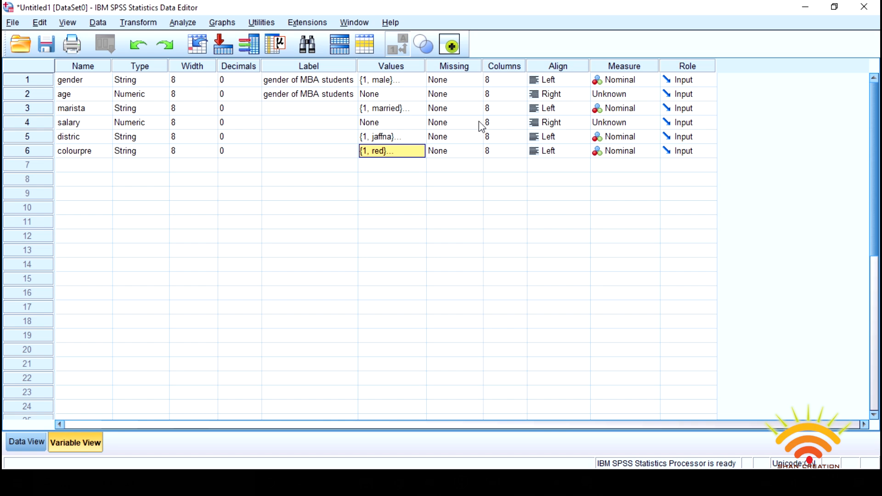
- Define 9999 as a discrete missing value for the salary variable
click(478, 123)
click(477, 123)
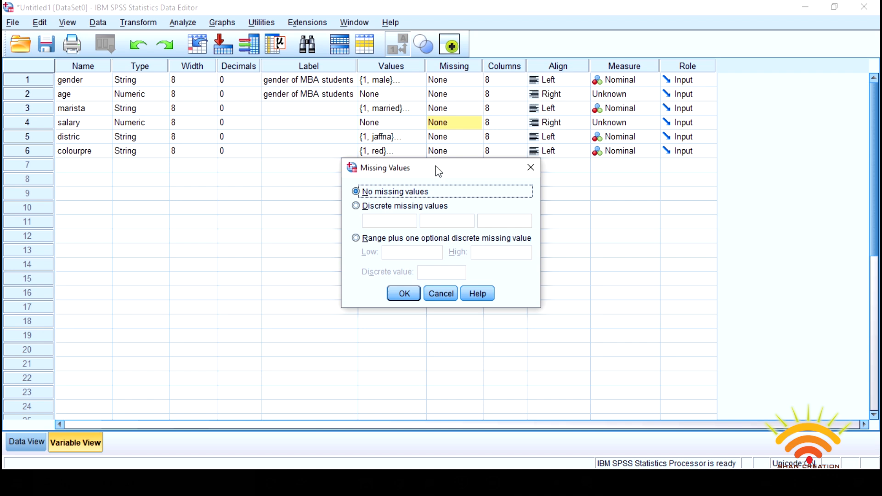
drag(439, 172, 417, 174)
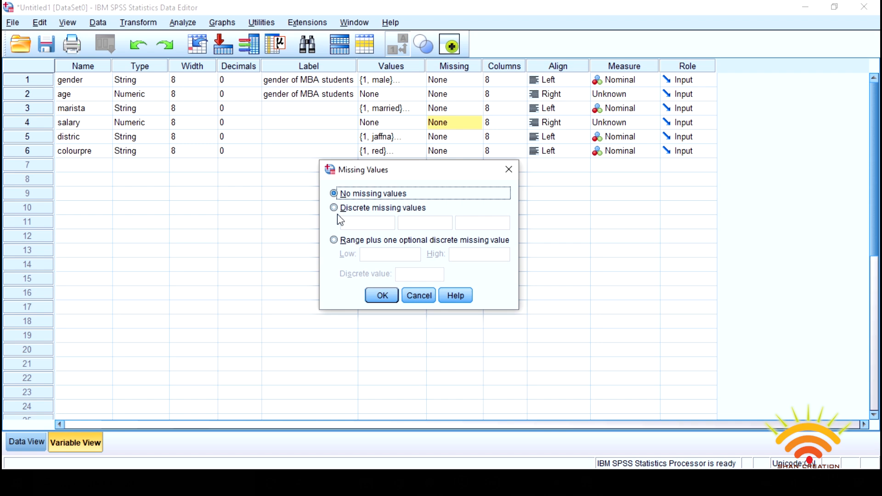
click(353, 209)
text(999)
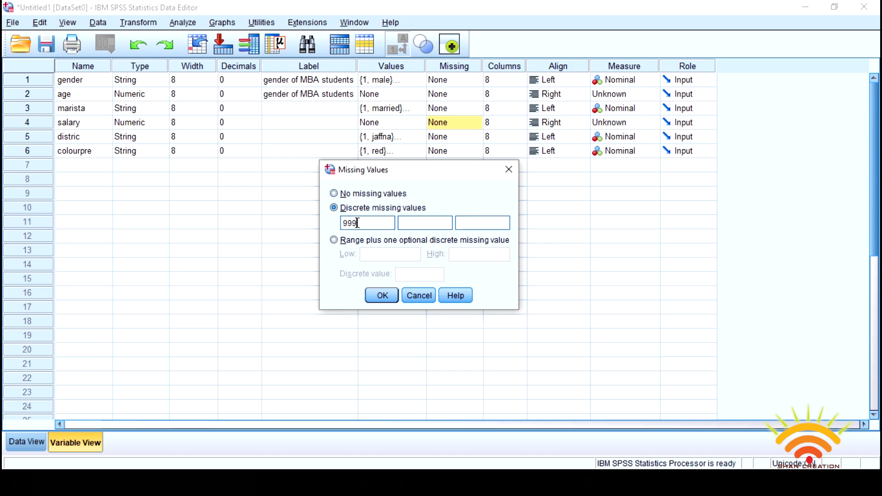
text(9)
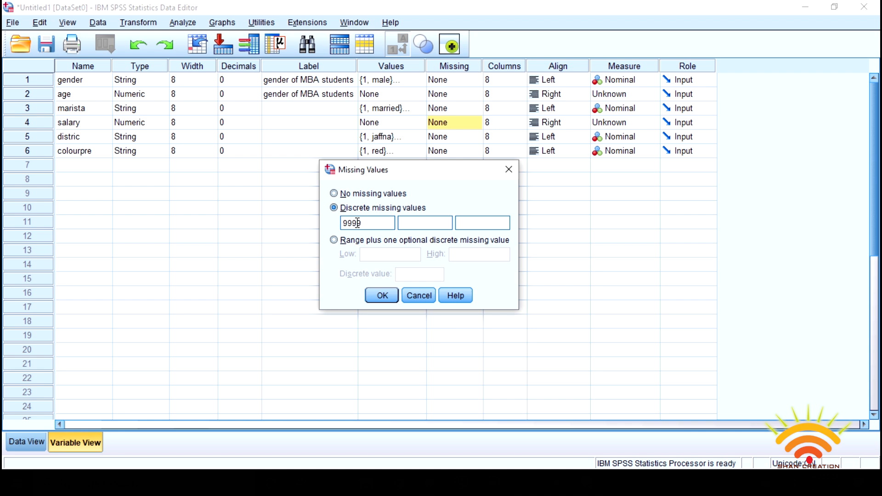
click(382, 298)
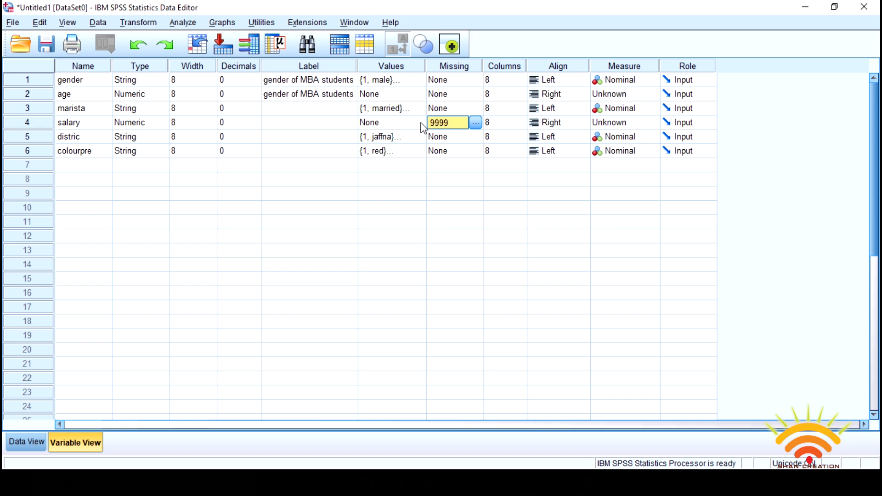
- Add value 9999 with the label "missing" to the salary variable and accept the value labels
click(421, 123)
click(420, 122)
text(9)
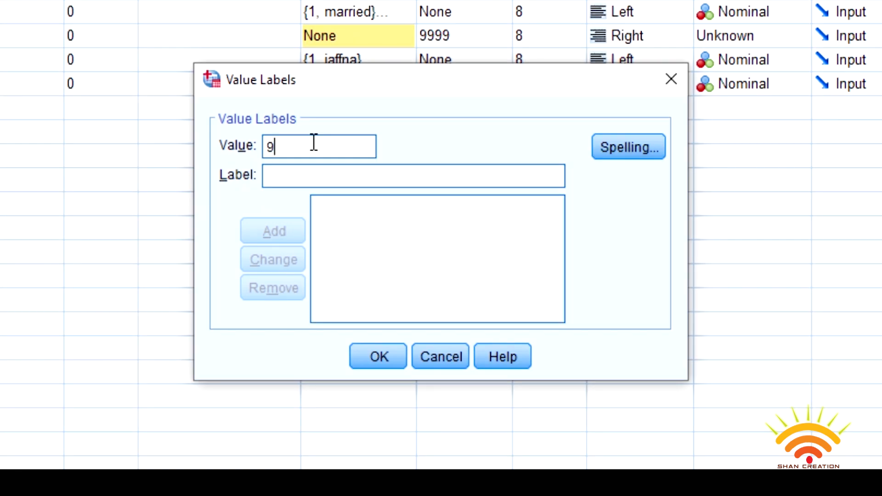
text(999)
click(296, 181)
text(mis)
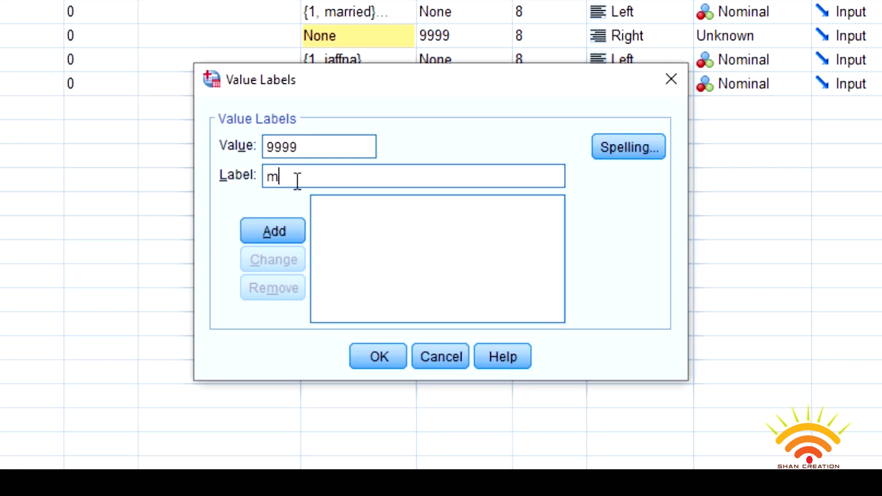
text(sing)
click(268, 234)
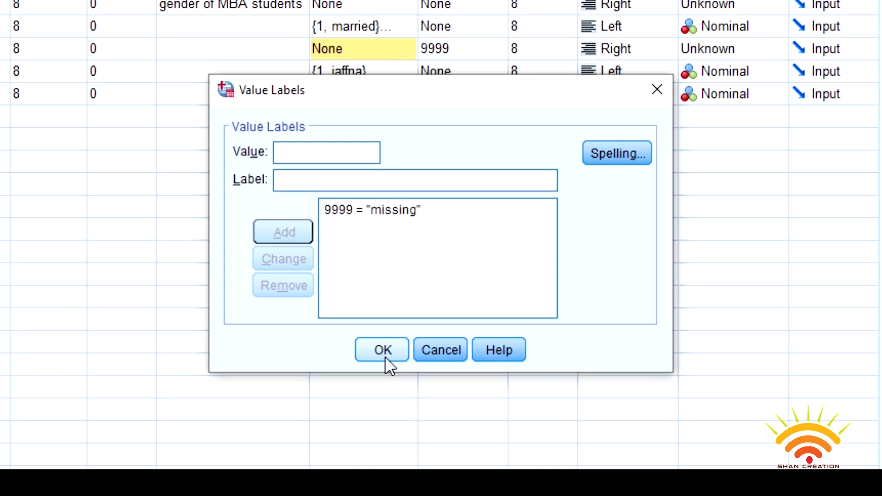
click(378, 357)
- Enter 23456, 223456 and 123654 as the salaries of the first three cases in the data view
click(9, 456)
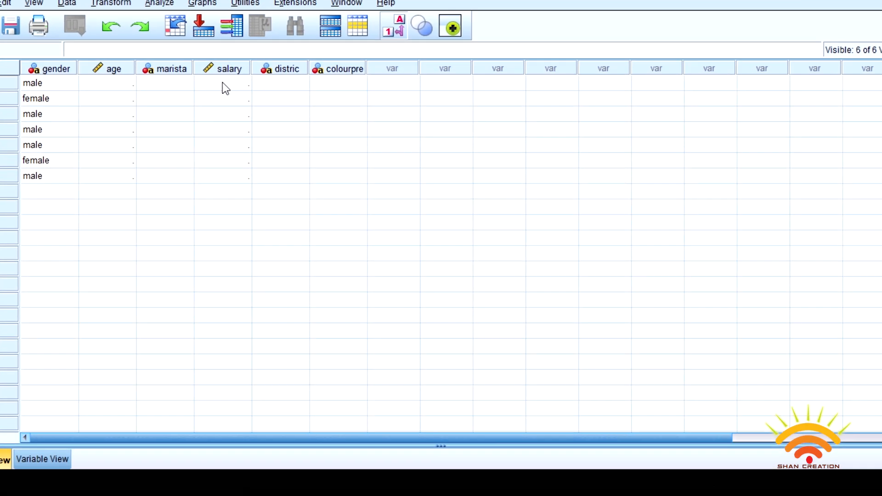
click(223, 83)
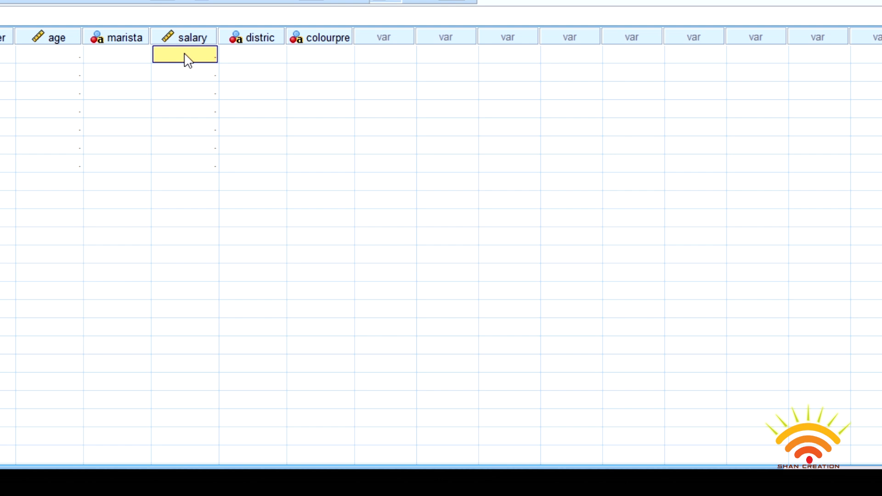
text(23456)
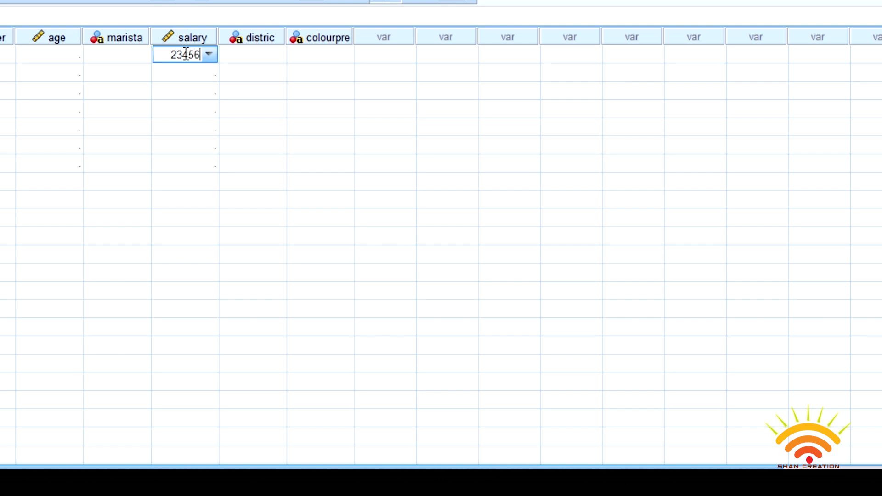
key(Return)
text(223456)
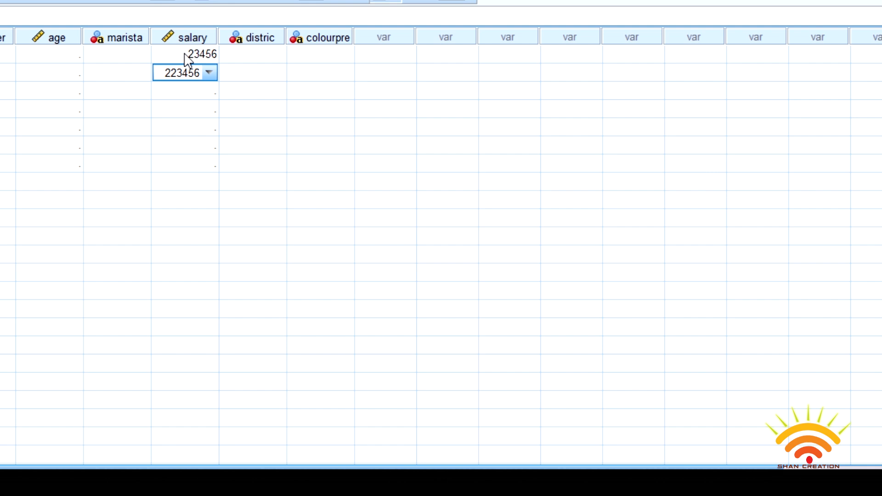
key(Return)
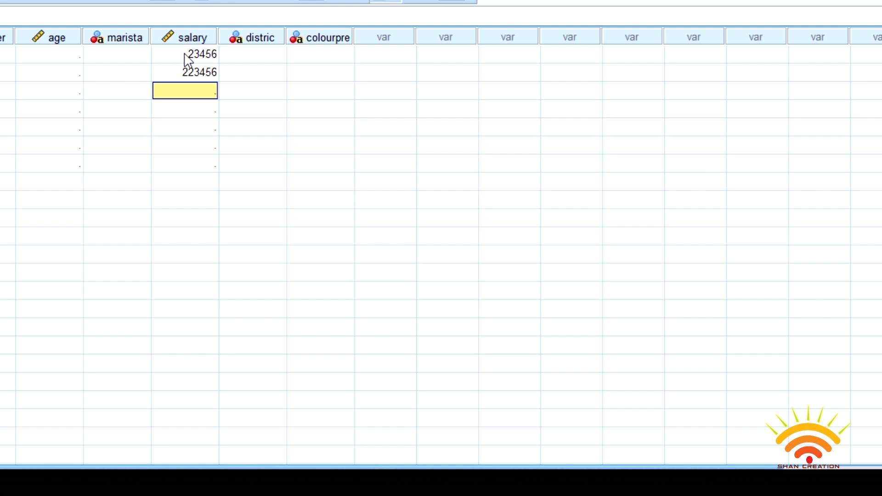
text(123654)
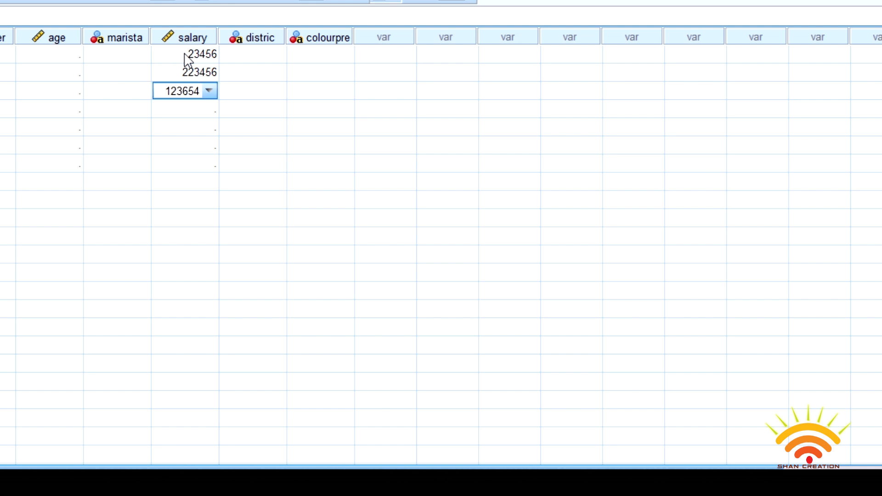
key(Return)
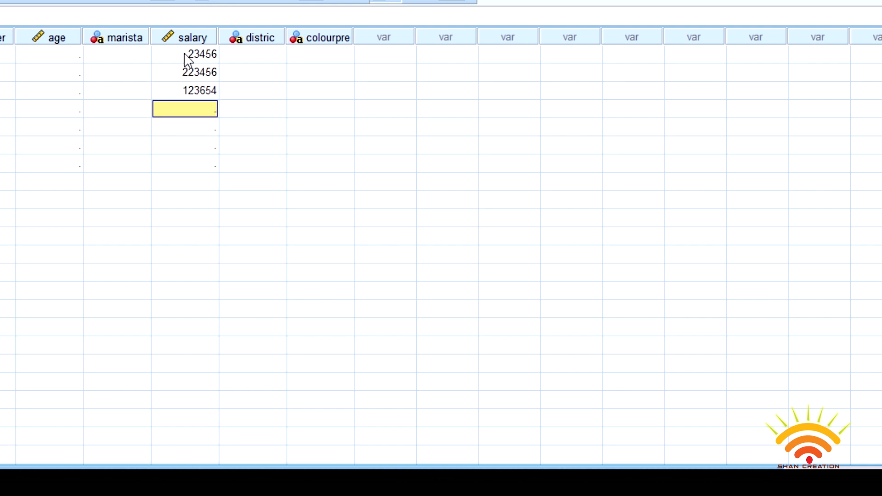
- Enter the missing code 9999 as the fourth case's salary and toggle the value label display off and on
text(999)
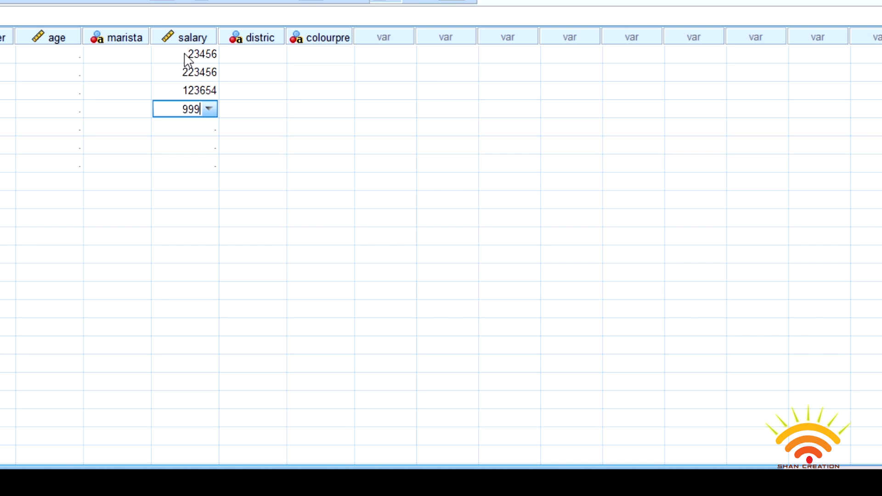
text(9)
click(256, 161)
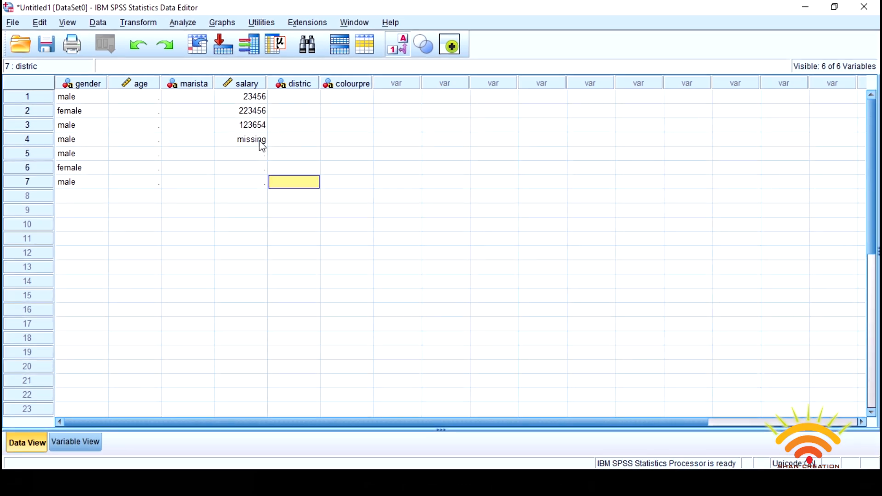
click(398, 46)
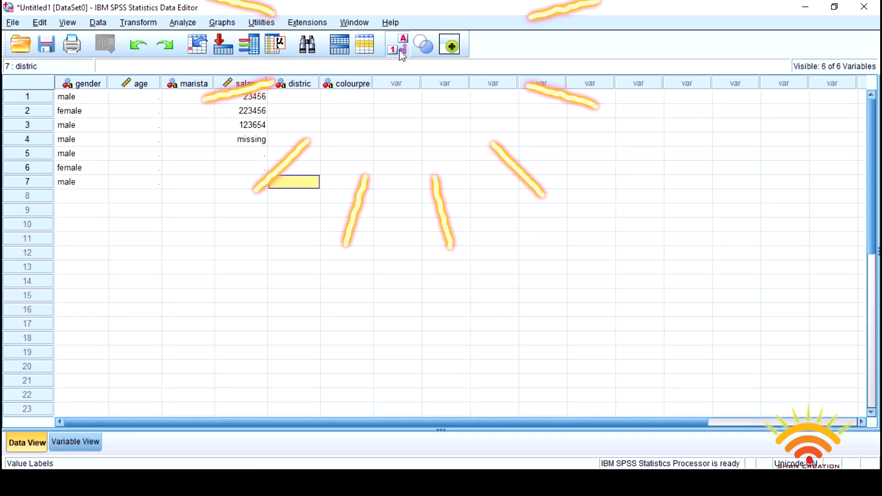
click(398, 46)
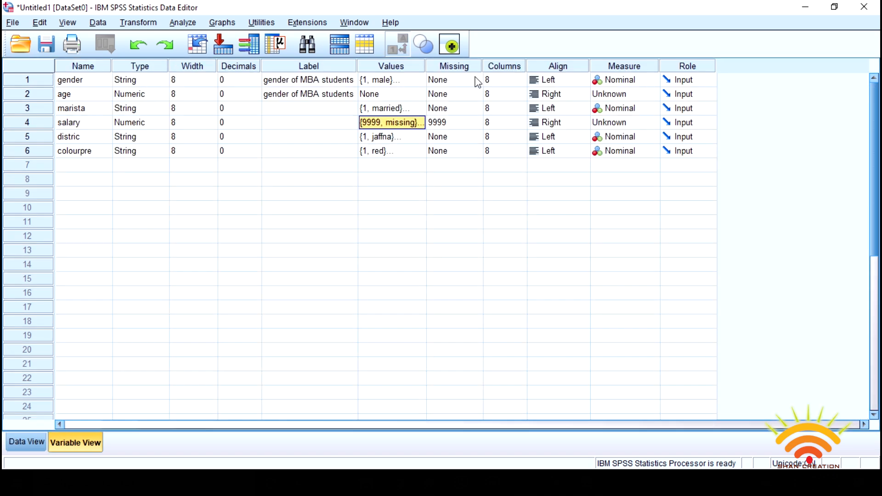
- Define 9999 as a discrete missing value for the gender variable
click(477, 80)
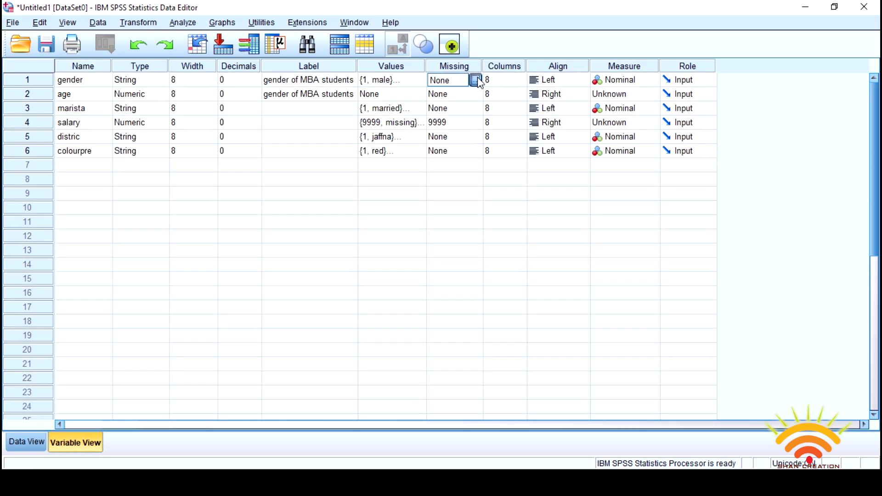
click(355, 205)
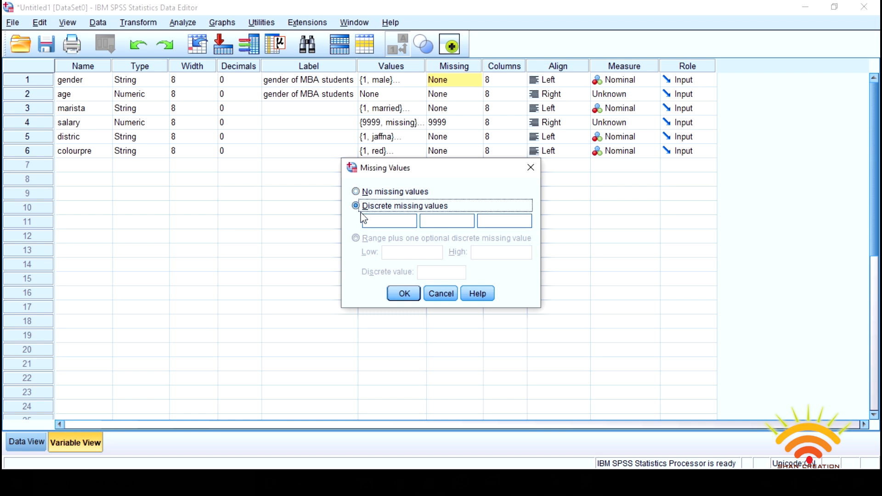
click(371, 221)
text(9999)
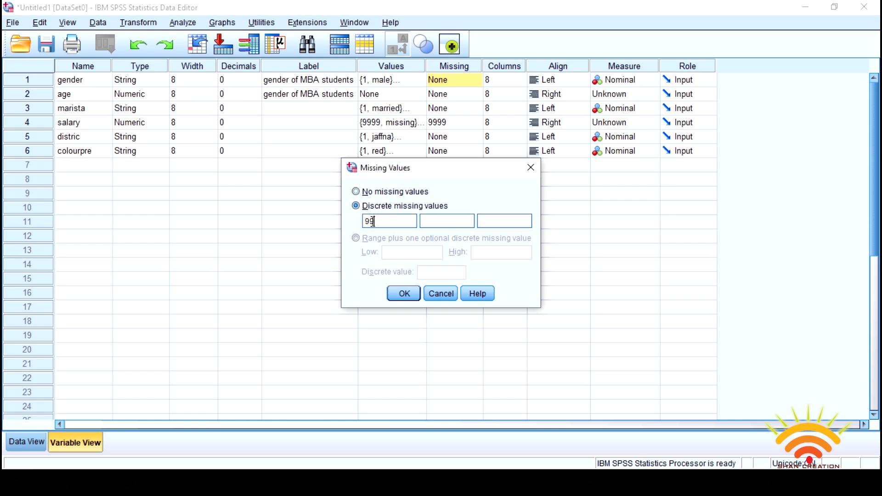
click(404, 294)
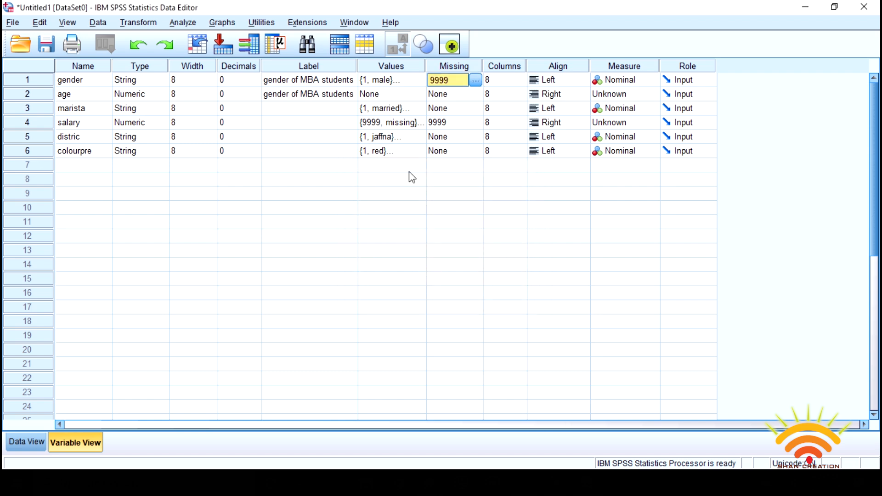
- Add value 9999 with the label "missing" to the gender variable and accept the value labels
click(415, 79)
click(421, 80)
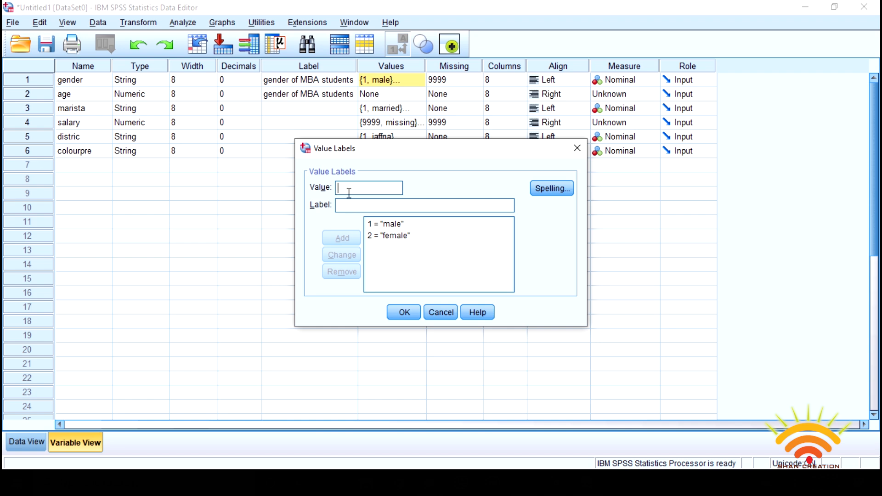
text(9999)
click(353, 206)
text(m)
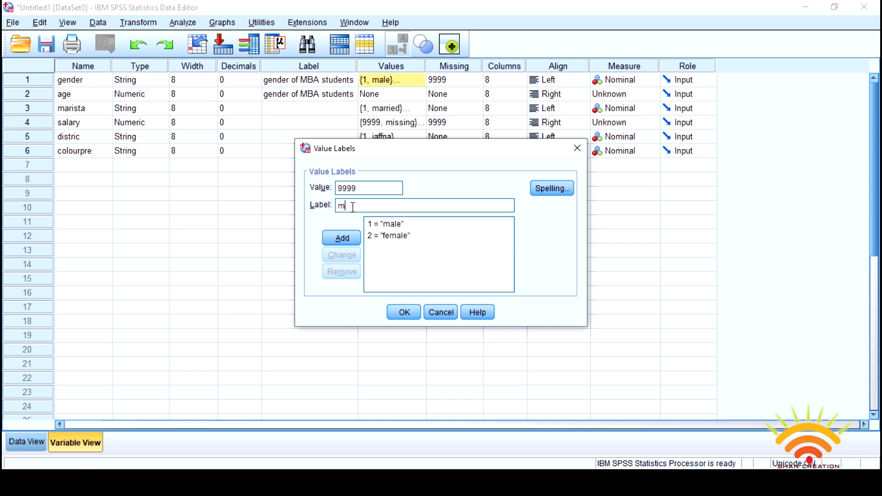
text(issing)
click(349, 243)
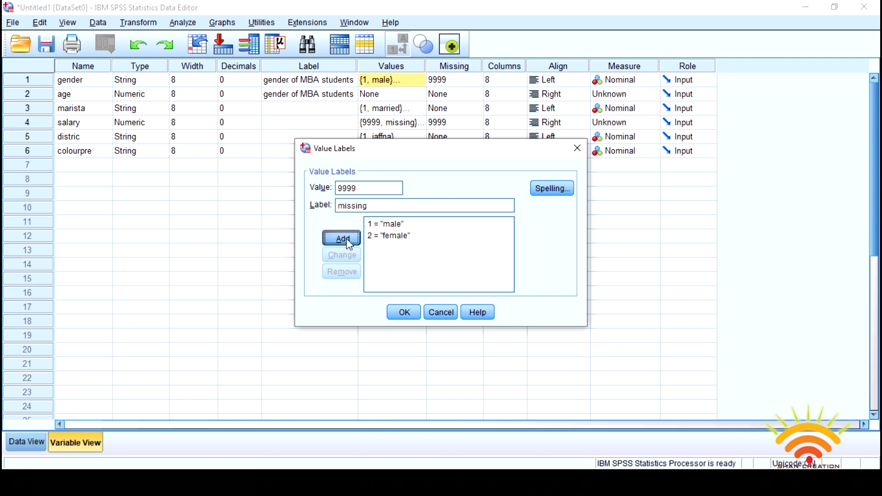
click(403, 313)
- Enter the missing code 9999 as the eighth case's gender in the data view
click(25, 441)
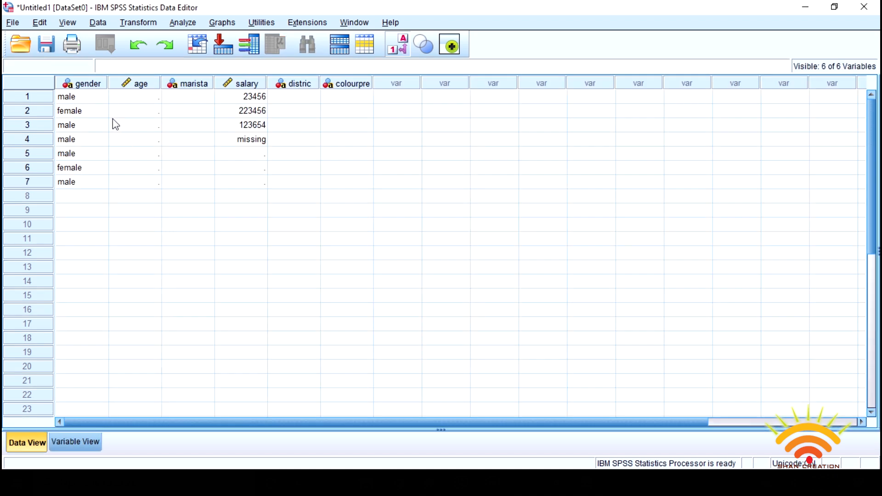
click(69, 199)
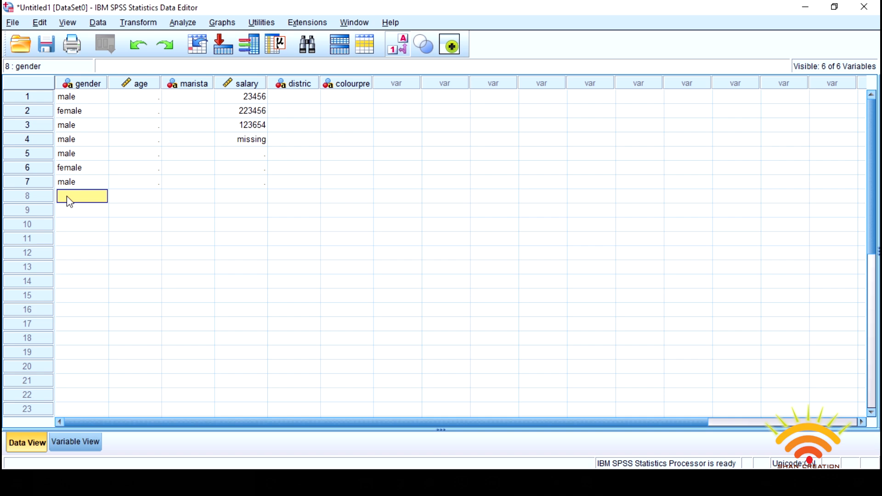
text(9999)
key(Return)
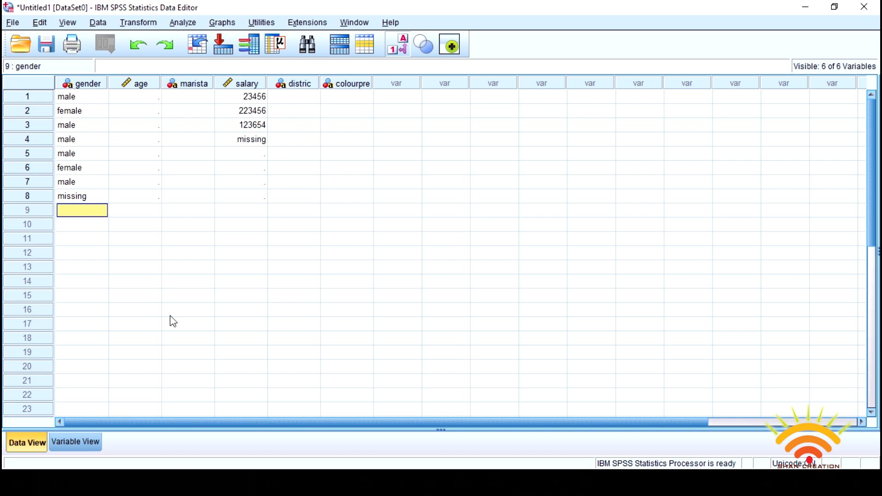
- Set the measurement level of the age and salary variables to Scale in the variable view
click(77, 442)
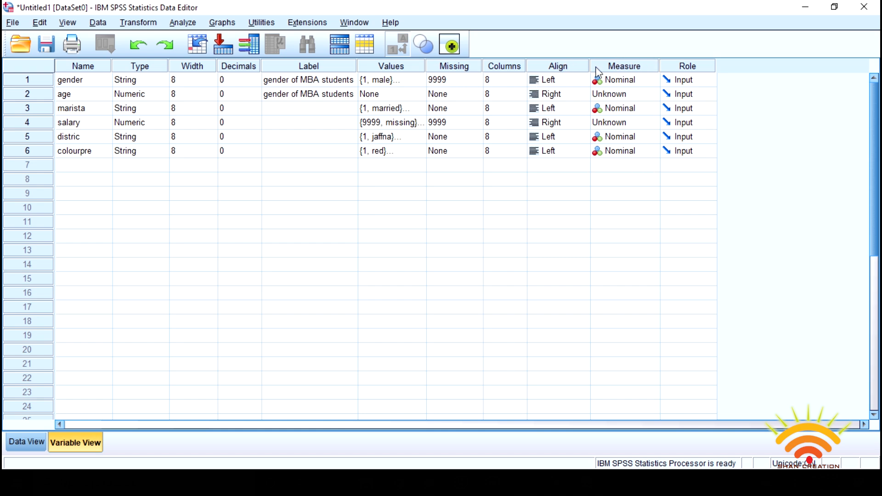
click(655, 86)
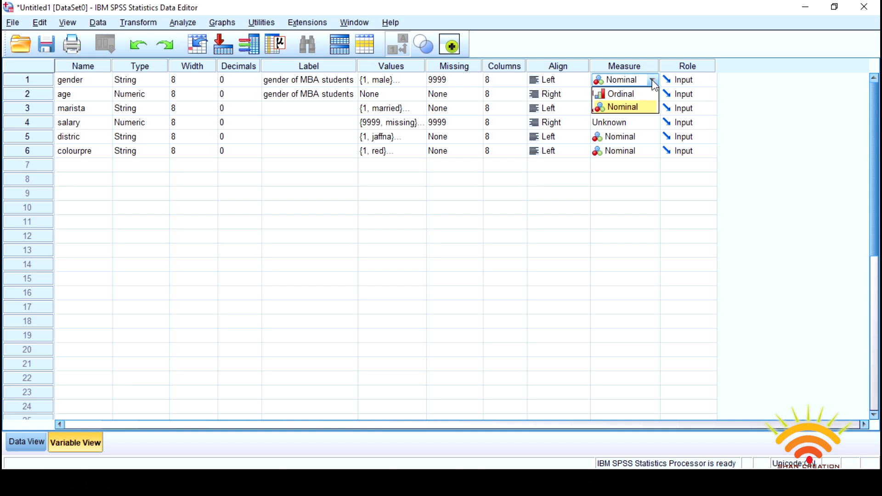
click(580, 171)
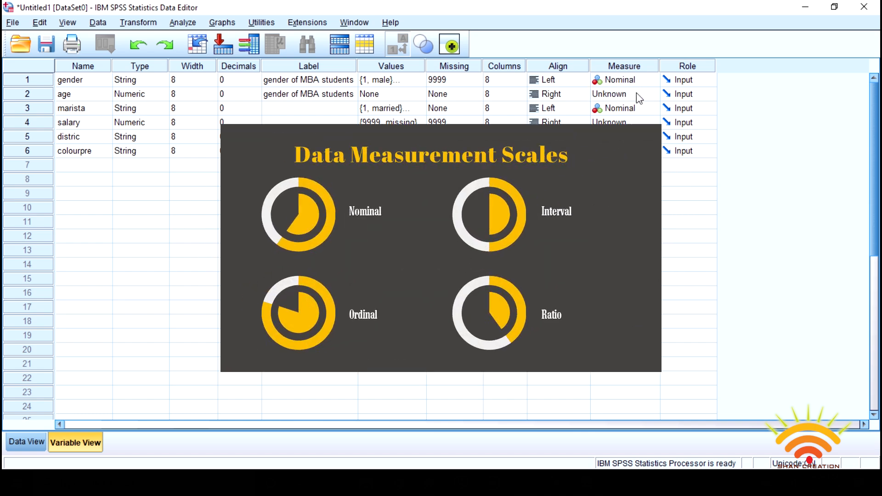
click(652, 95)
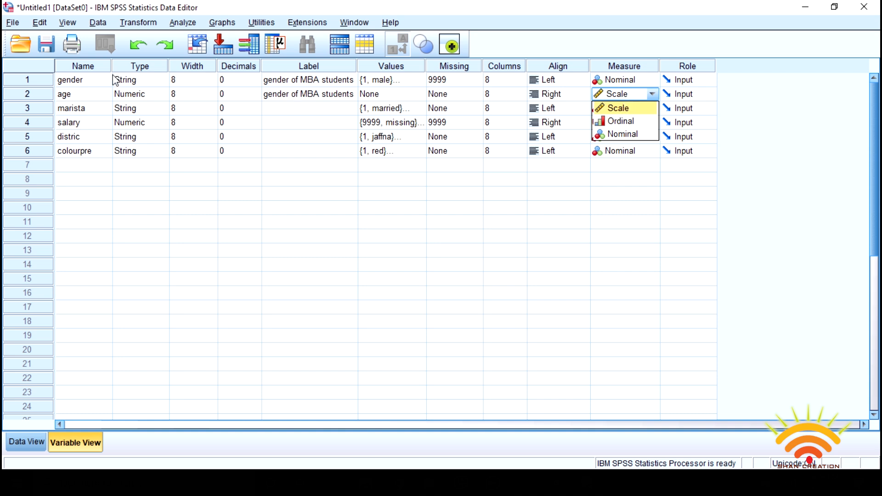
click(635, 94)
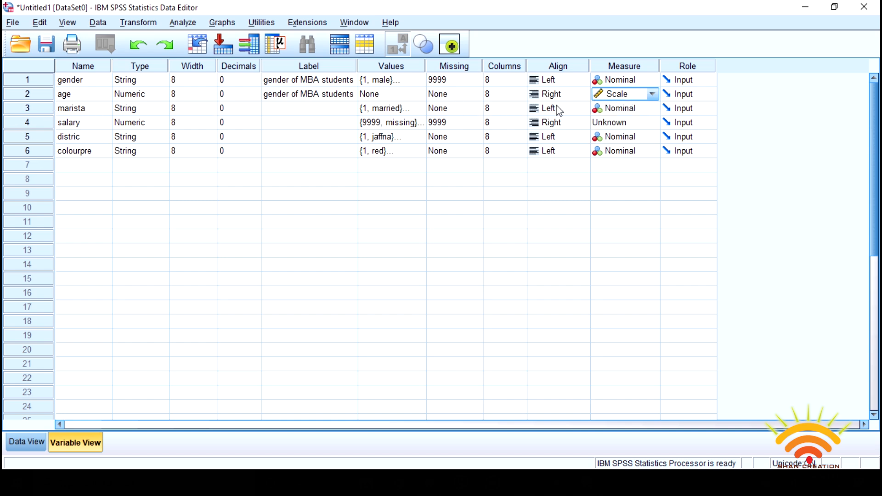
click(653, 122)
click(636, 137)
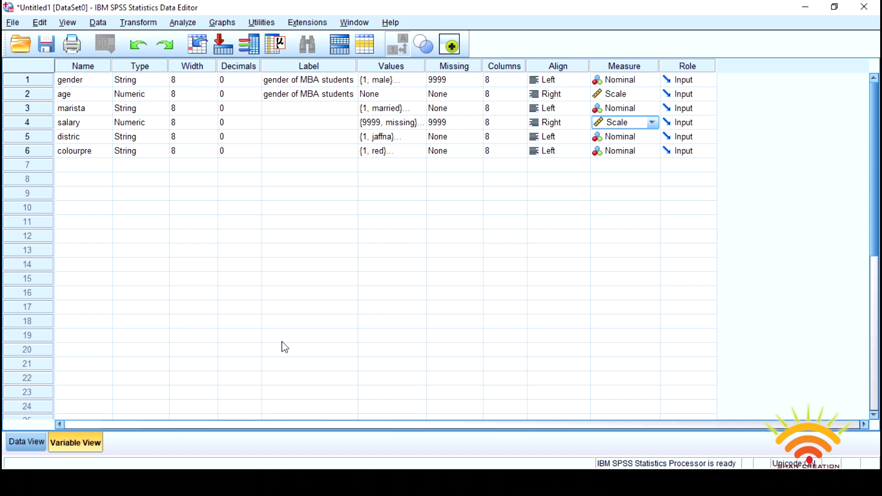
- Enter age 34 and marista code 1 for the first case, toggling the value label display off and back on
click(26, 443)
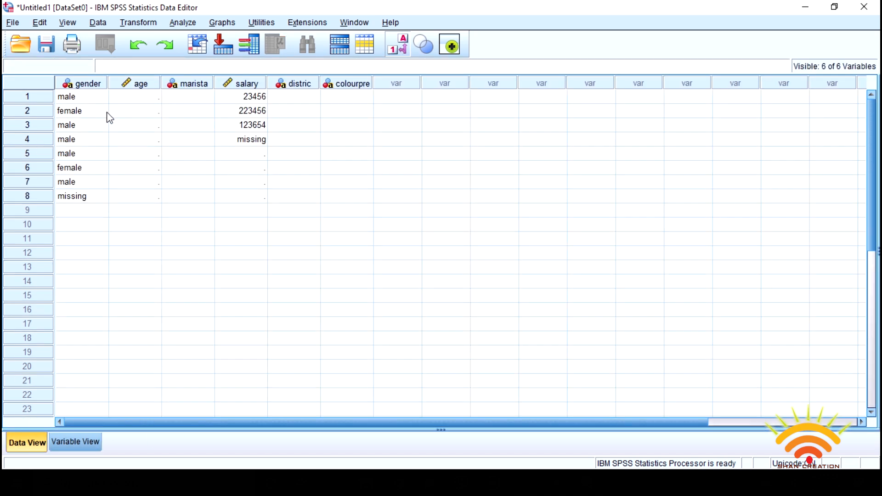
click(405, 50)
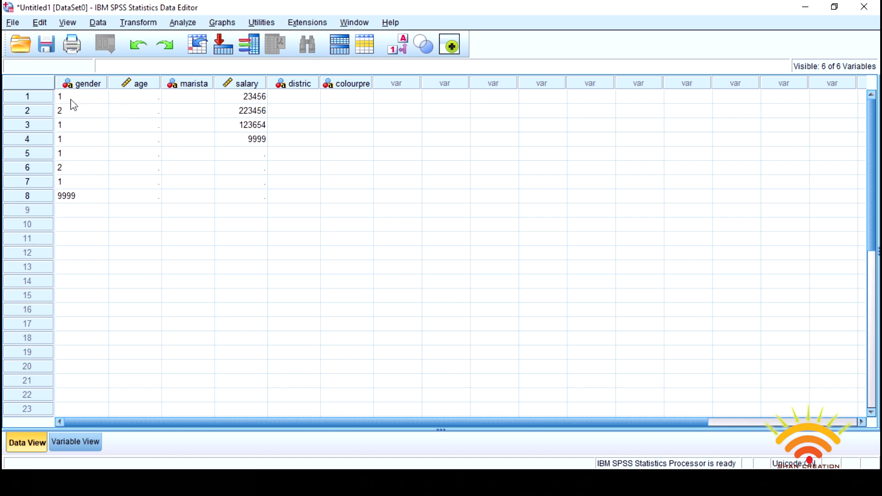
click(133, 99)
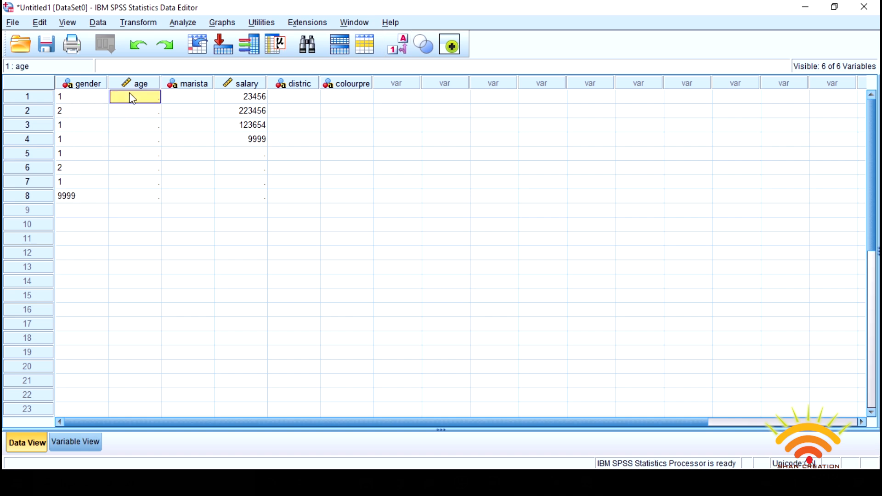
text(34)
click(187, 98)
text(1)
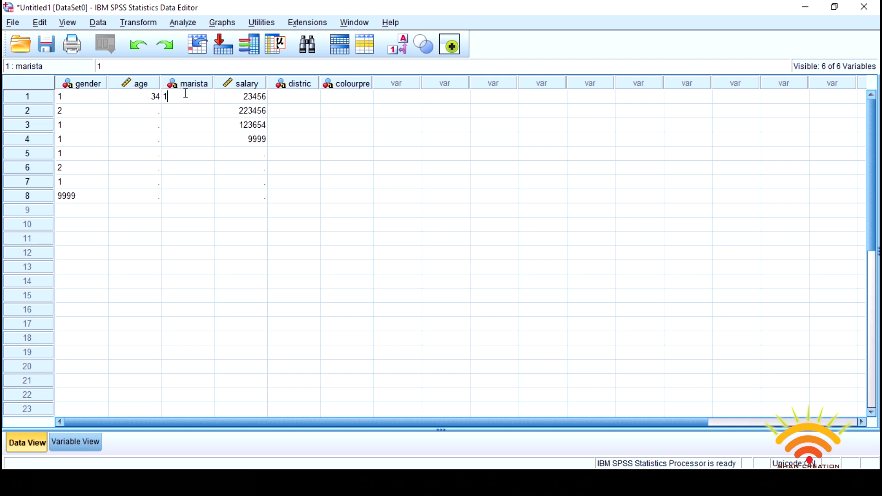
click(390, 52)
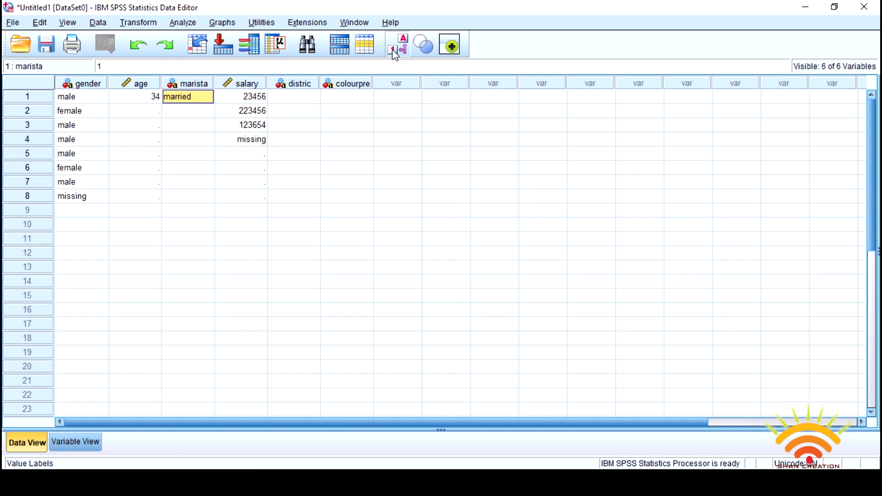
- Enter code 2 for distric and code 3 for colourpre in the first case
click(300, 97)
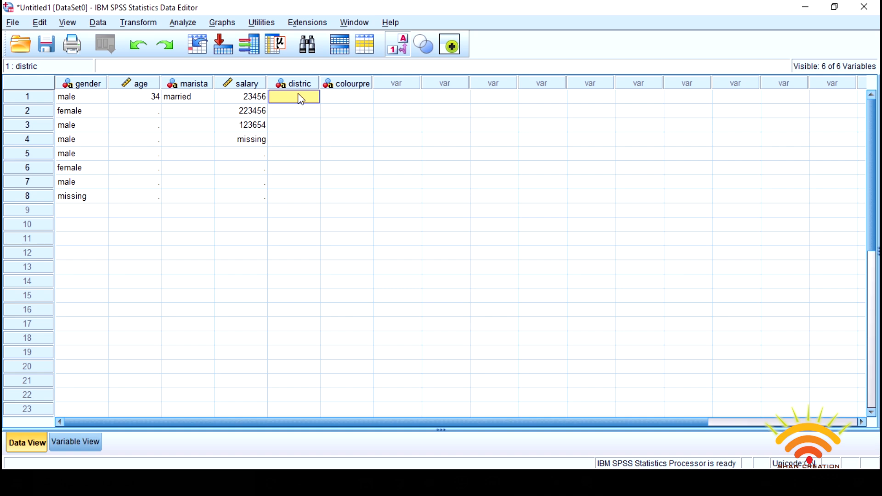
text(2)
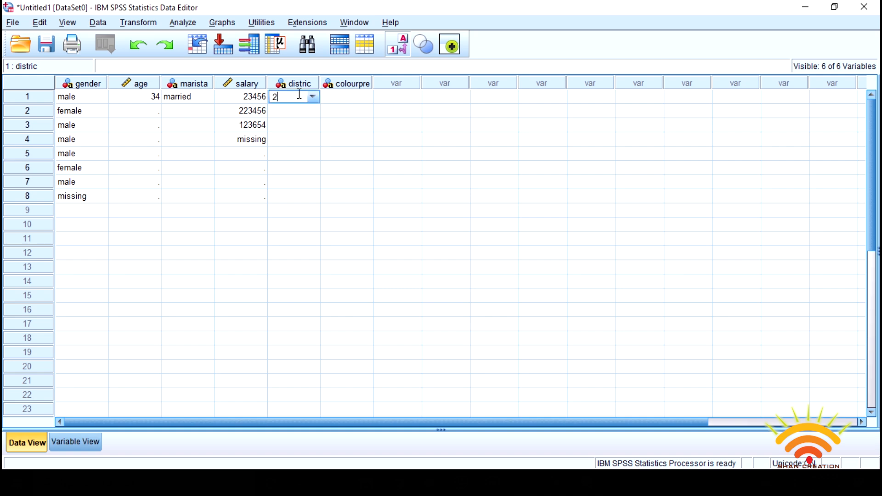
click(395, 47)
click(395, 47)
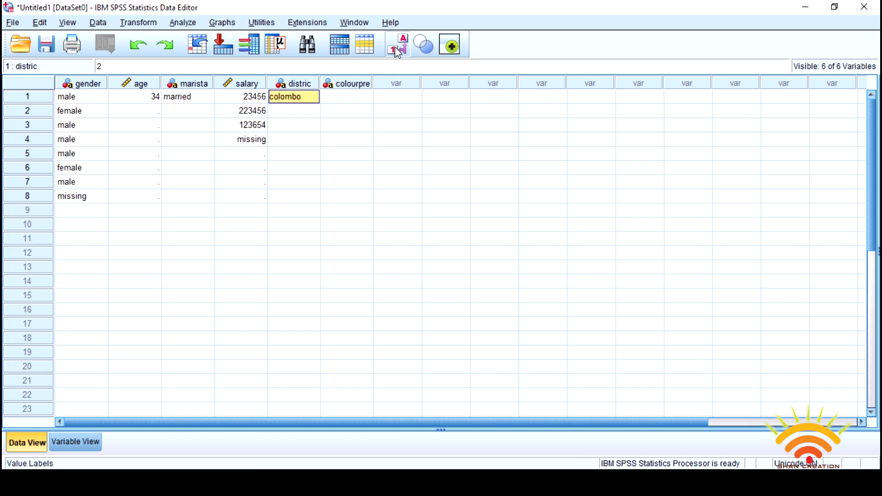
click(344, 97)
text(3)
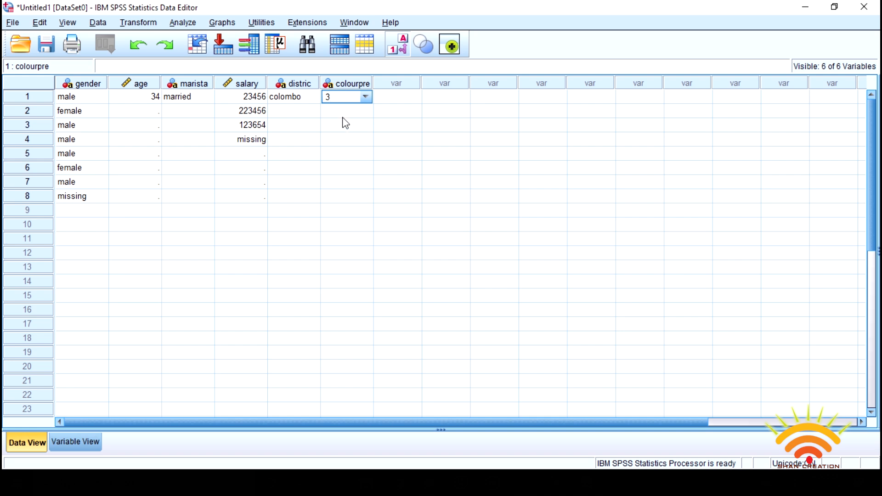
key(Return)
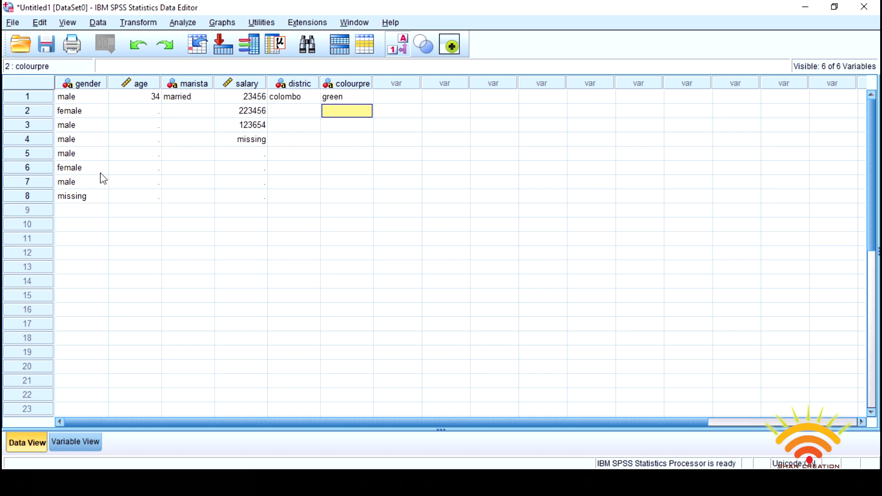
- Look over the rows of the data view and return to the variable view
click(136, 115)
click(179, 114)
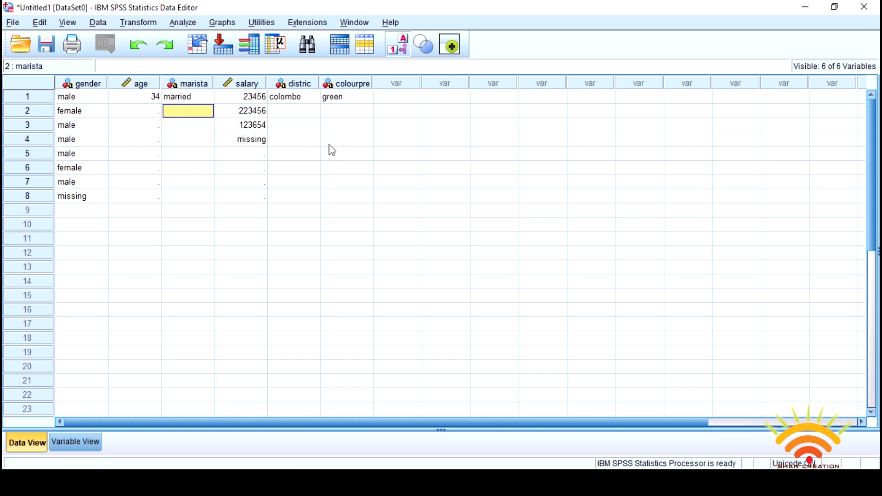
scroll(30, 317, down, 2)
scroll(32, 329, down, 6)
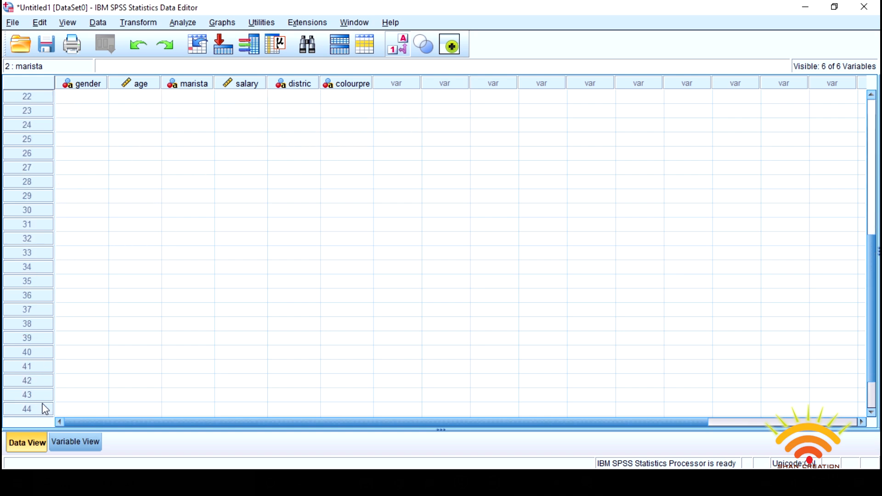
scroll(52, 289, up, 8)
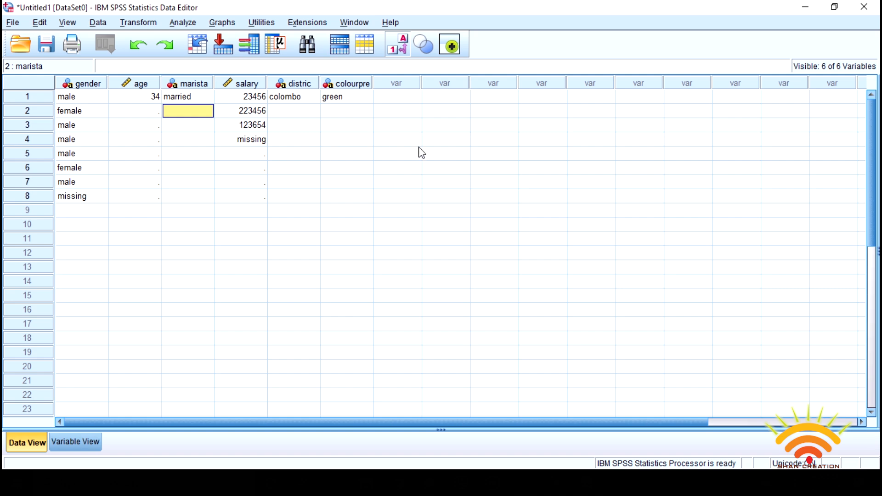
click(56, 442)
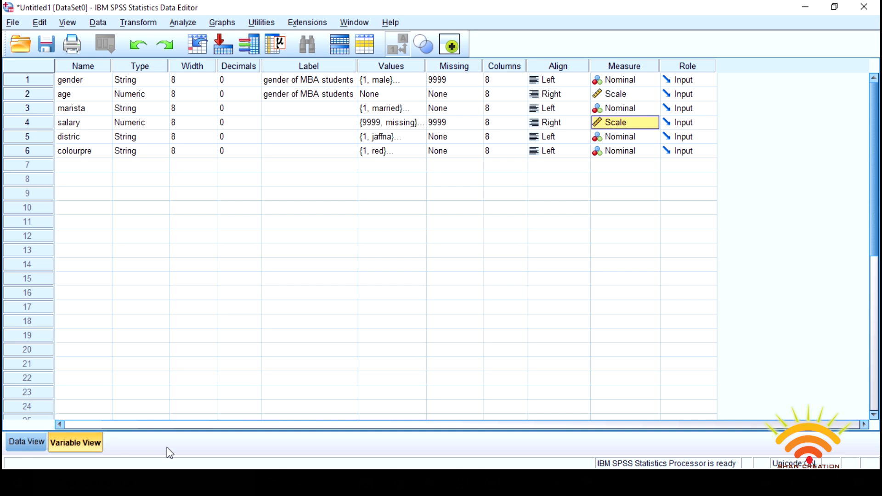